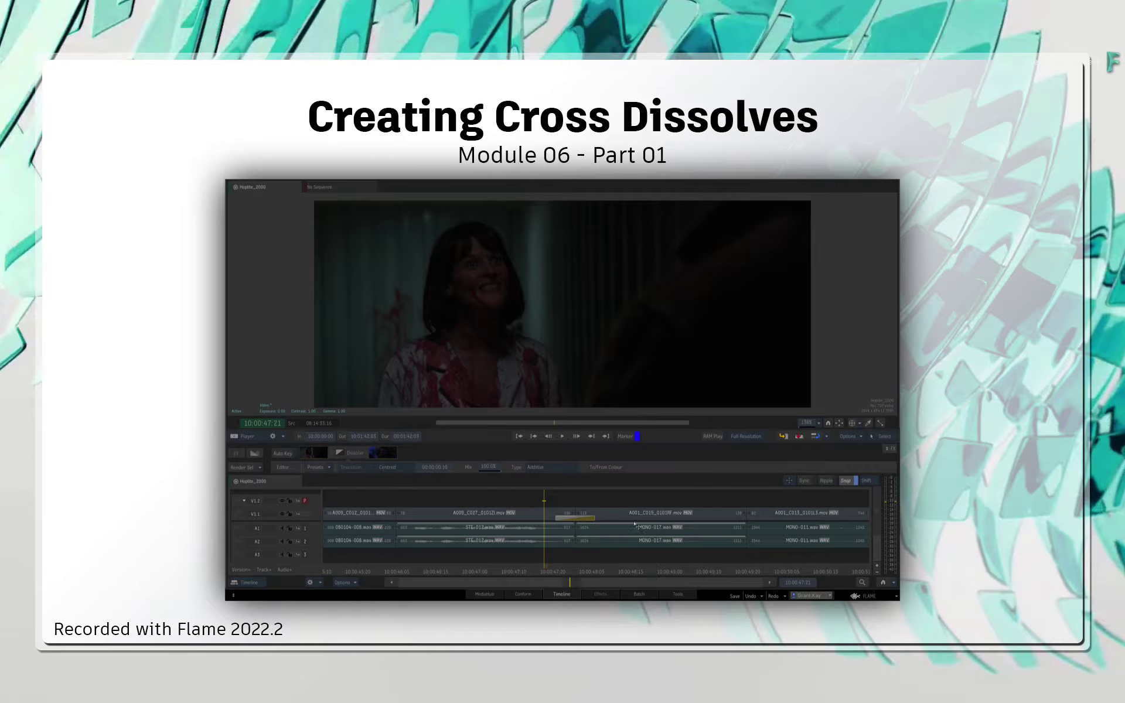
{"action": "left_click_drag", "start_coordinate": [550, 568], "coordinate": [575, 569]}
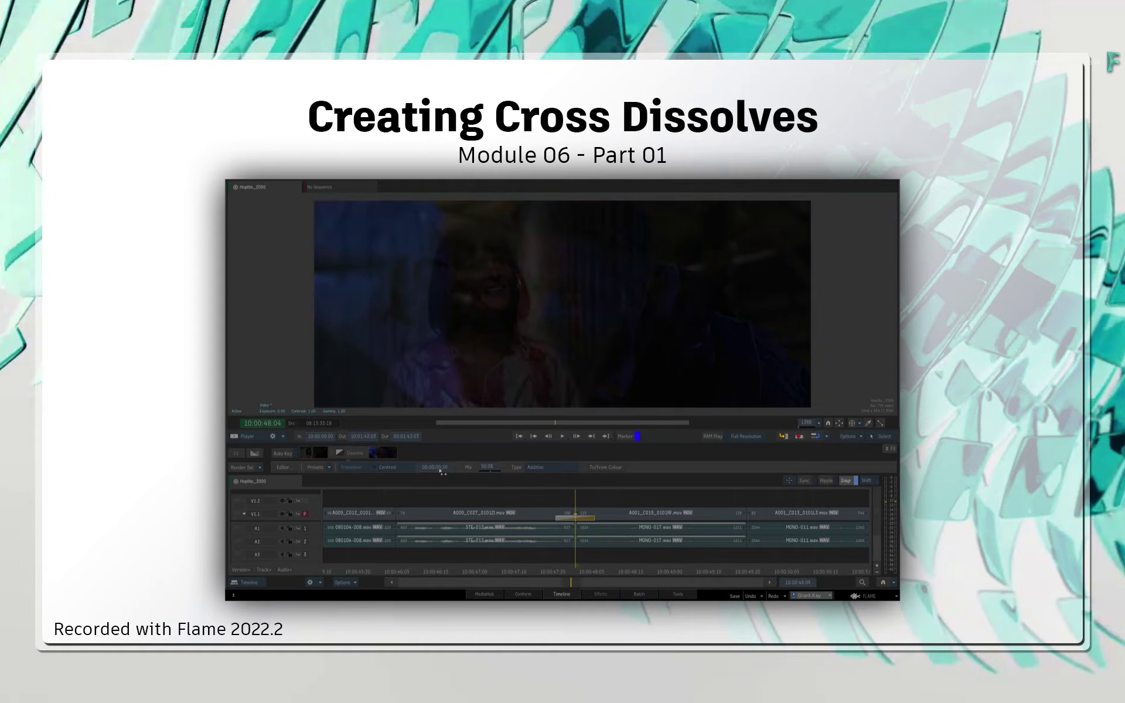
{"action": "left_click_drag", "start_coordinate": [435, 467], "coordinate": [468, 474]}
{"action": "left_click_drag", "start_coordinate": [593, 517], "coordinate": [615, 518]}
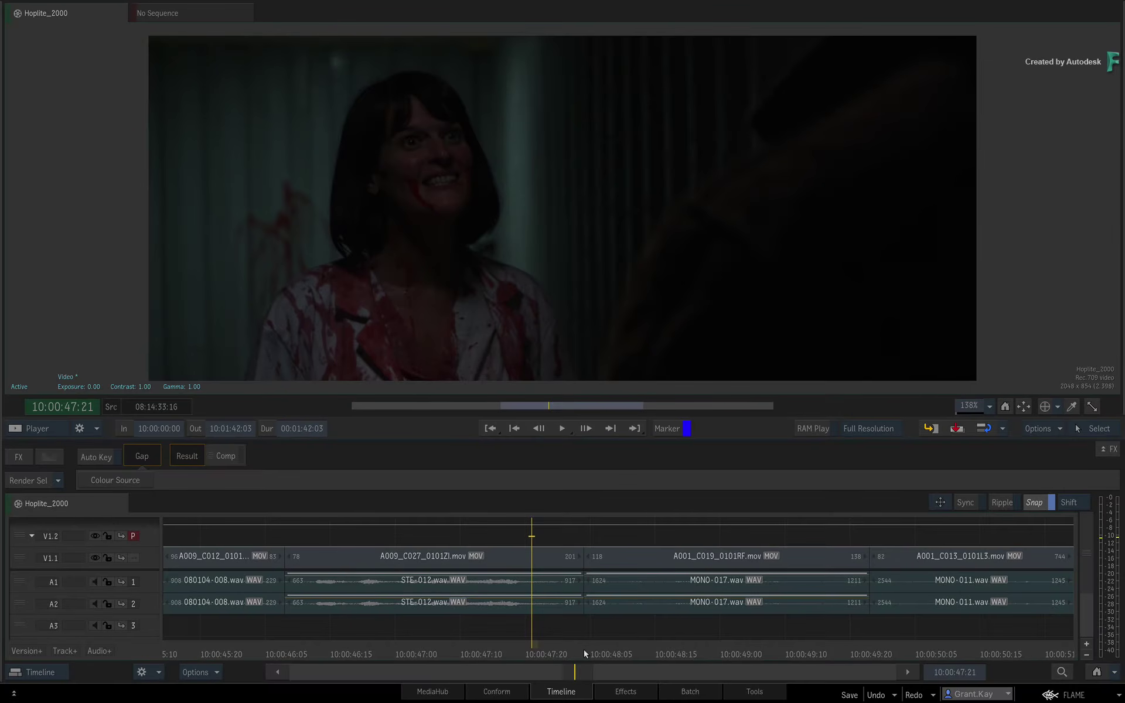
{"action": "mouse_move", "coordinate": [533, 647]}
{"action": "left_mouse_down"}
{"action": "mouse_move", "coordinate": [604, 649]}
{"action": "mouse_move", "coordinate": [510, 648]}
{"action": "mouse_move", "coordinate": [674, 648]}
{"action": "mouse_move", "coordinate": [505, 648]}
{"action": "mouse_move", "coordinate": [656, 633]}
{"action": "mouse_move", "coordinate": [533, 632]}
{"action": "left_mouse_up"}
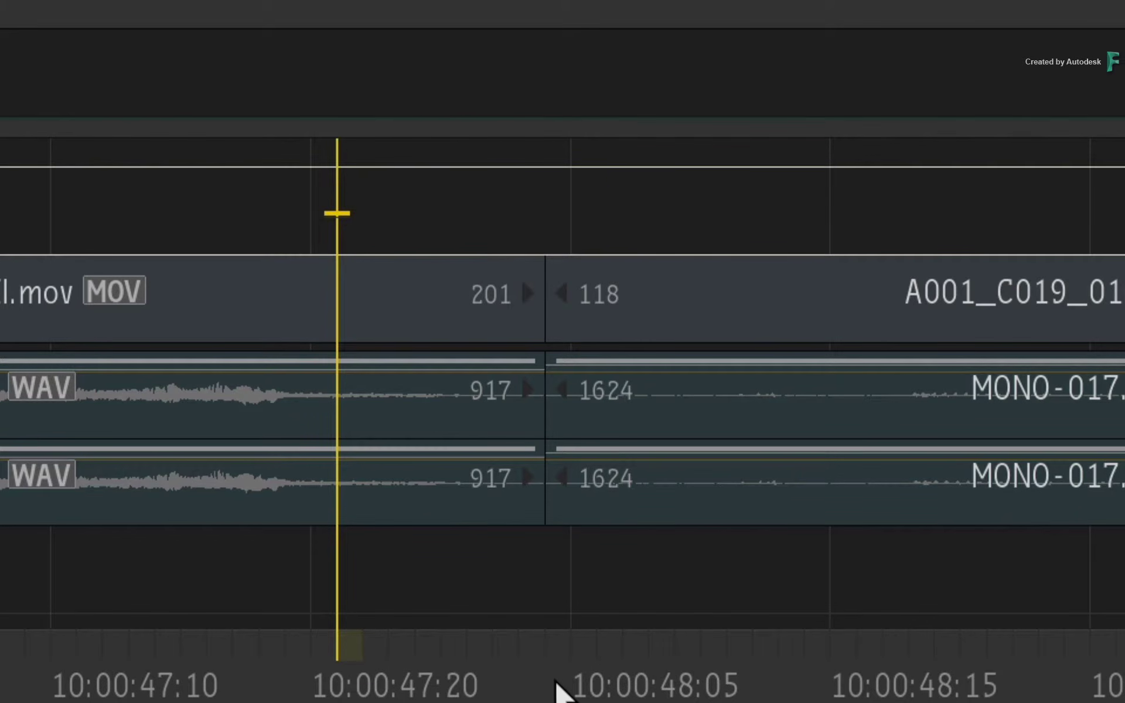
{"action": "left_click_drag", "start_coordinate": [392, 678], "coordinate": [354, 630]}
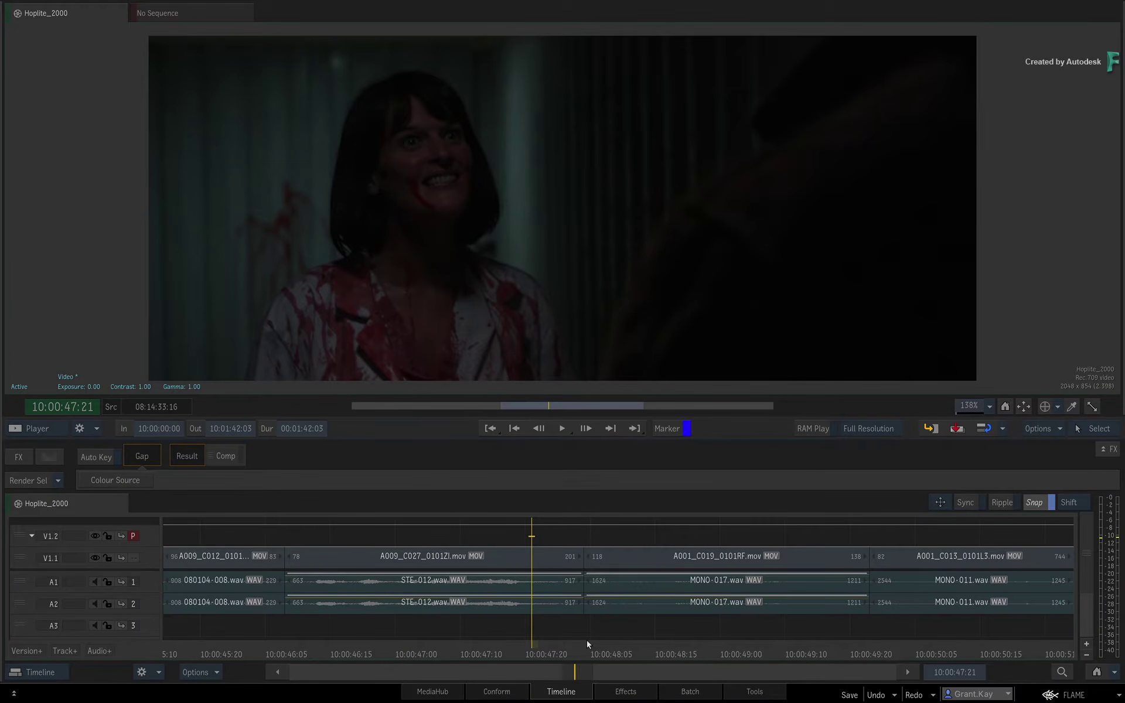
{"action": "left_click", "coordinate": [942, 501]}
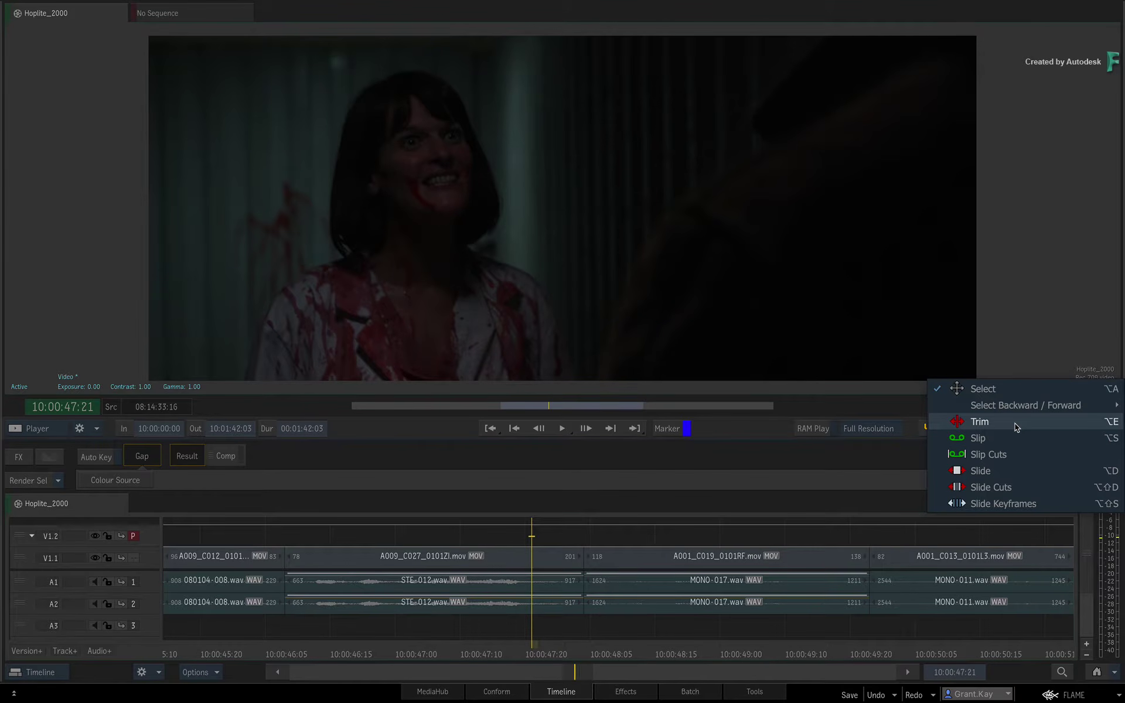
{"action": "left_click", "coordinate": [716, 471]}
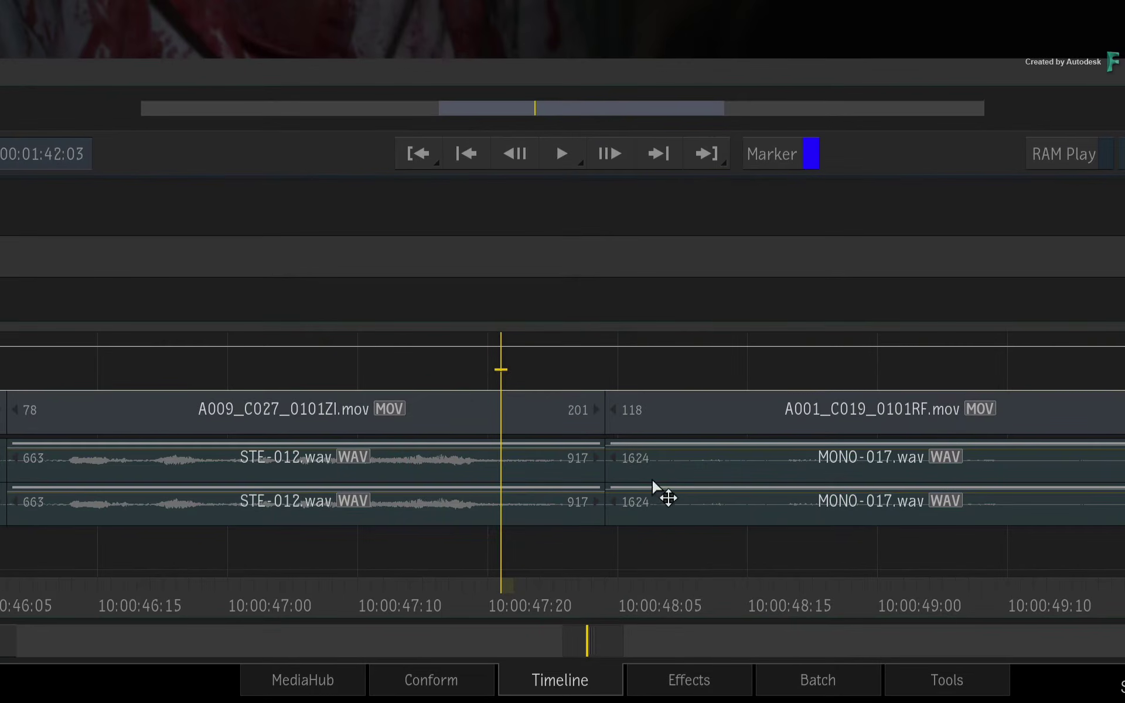
Select the V1.1 cut between A009_C027_0101ZI.mov and A001_C019_0101RF.mov, try a dissolve on it and undo it
{"action": "left_click", "coordinate": [605, 414]}
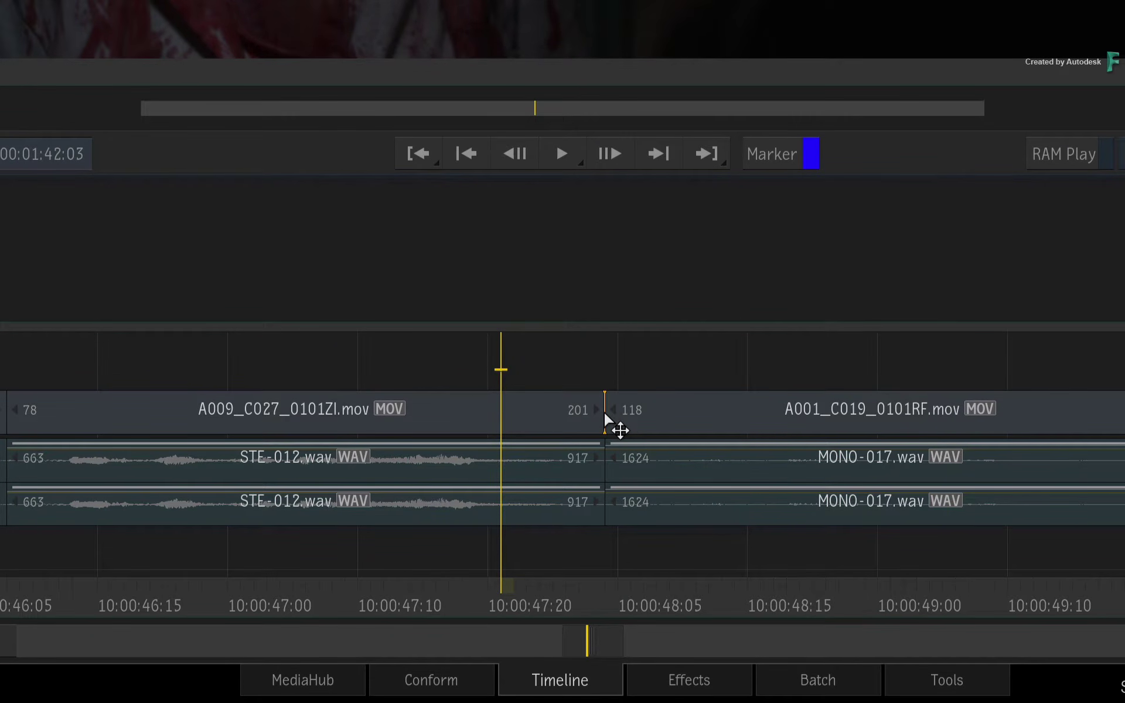
{"action": "right_click", "coordinate": [606, 415]}
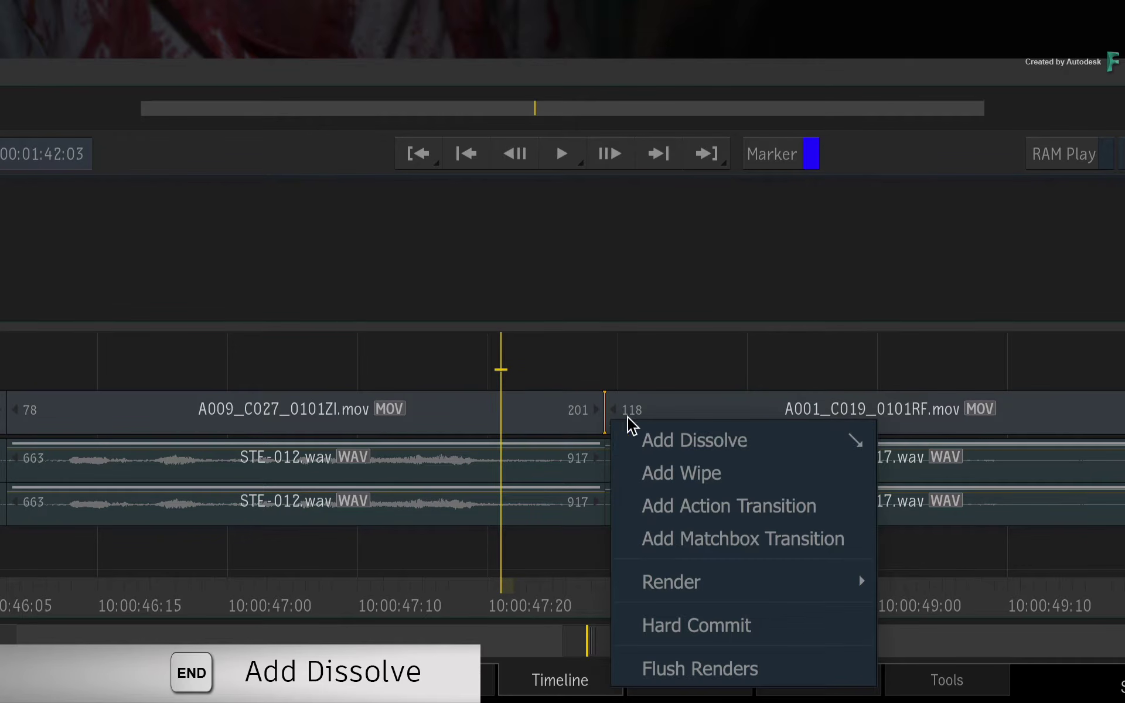
{"action": "left_click", "coordinate": [812, 450]}
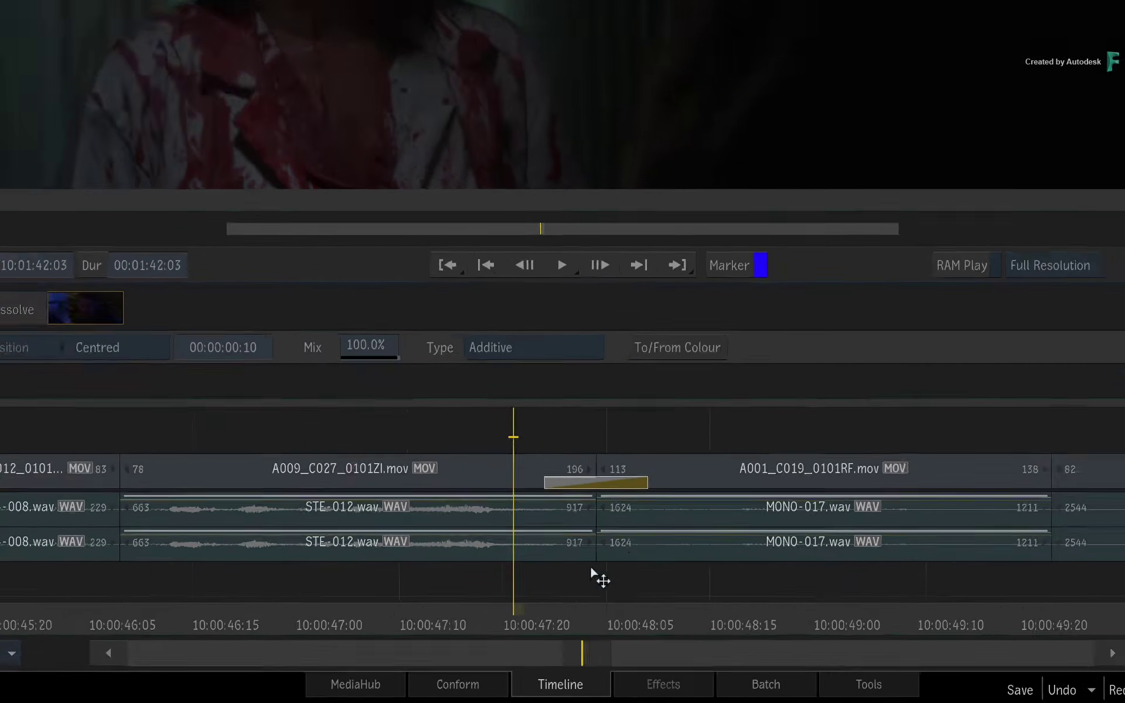
{"action": "left_click_drag", "start_coordinate": [530, 613], "coordinate": [688, 606]}
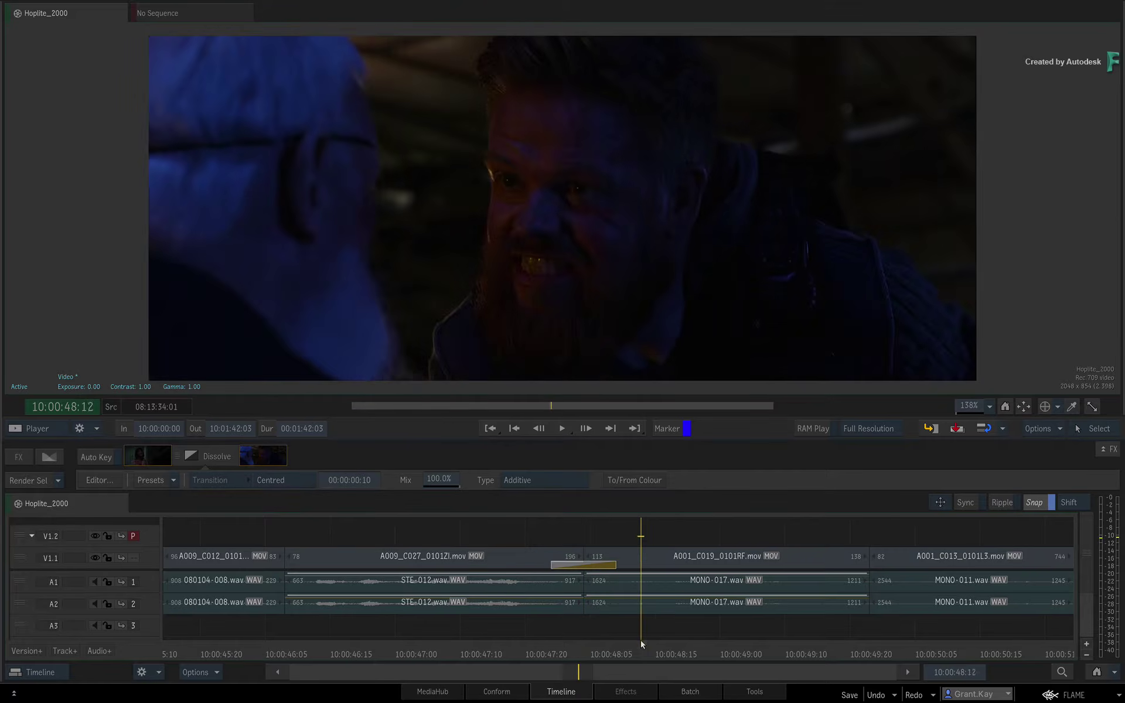
{"action": "left_click_drag", "start_coordinate": [641, 641], "coordinate": [524, 633]}
{"action": "left_click", "coordinate": [883, 695]}
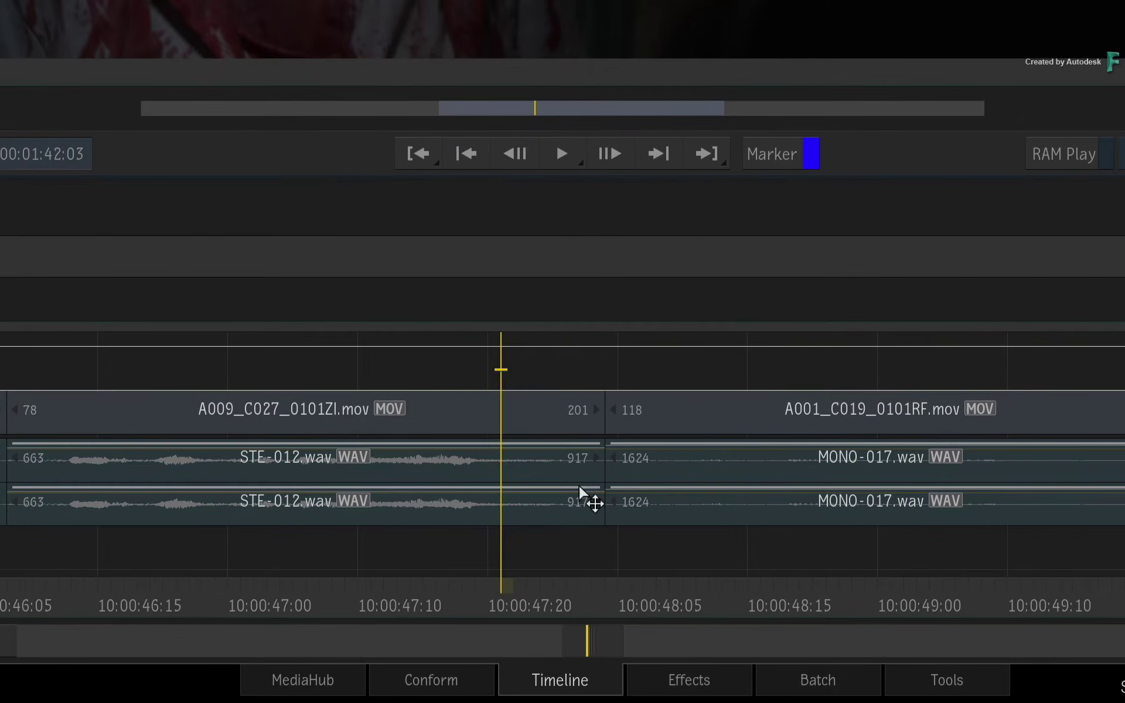
Place the focus point on track V1.1 and the positioner on the cut between A009_C027_0101ZI.mov and A001_C019_0101RF.mov
{"action": "key", "text": "Page_Down"}
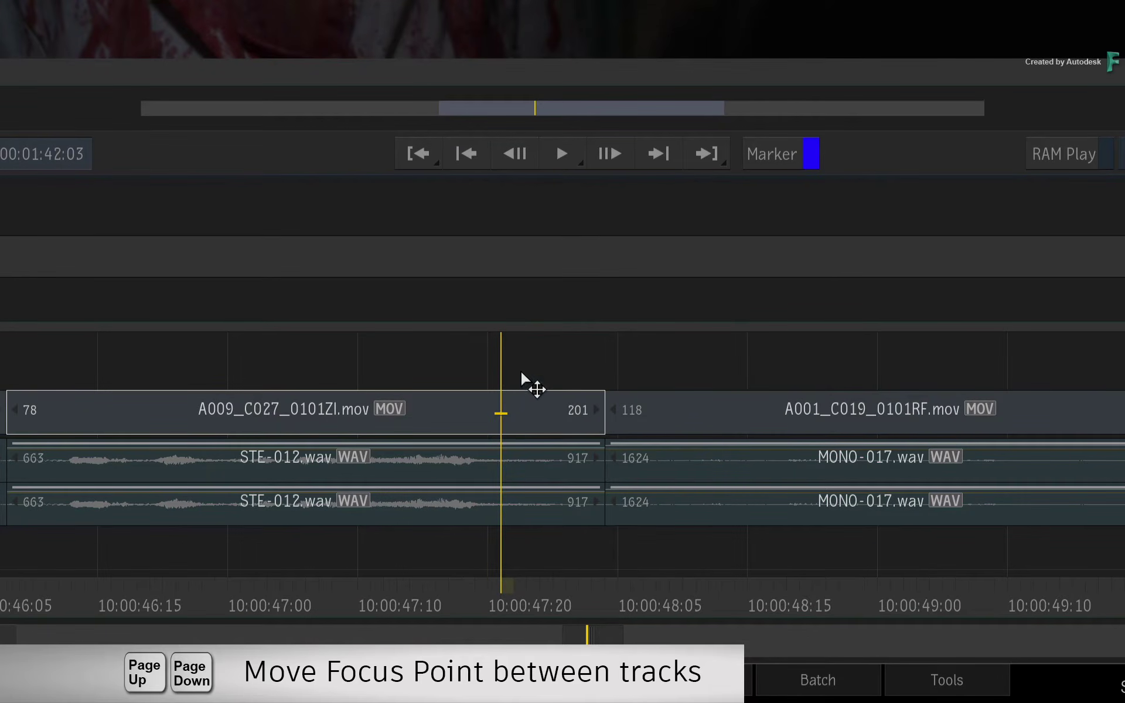
{"action": "key", "text": "Down"}
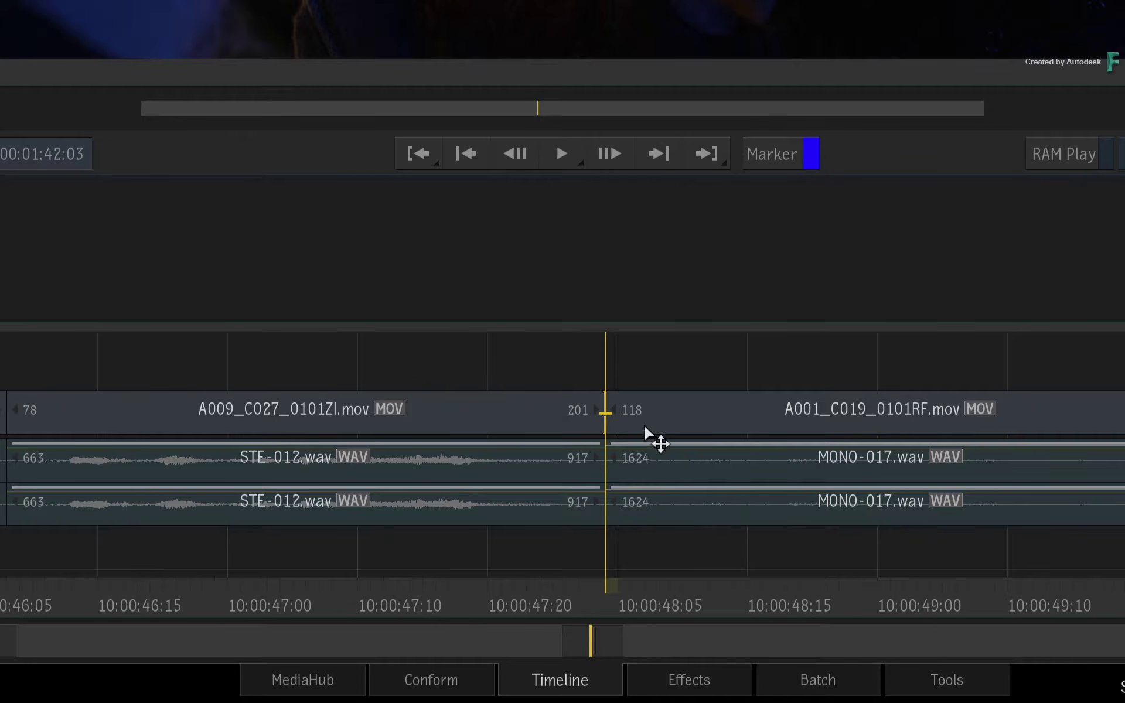
{"action": "right_click", "coordinate": [607, 415]}
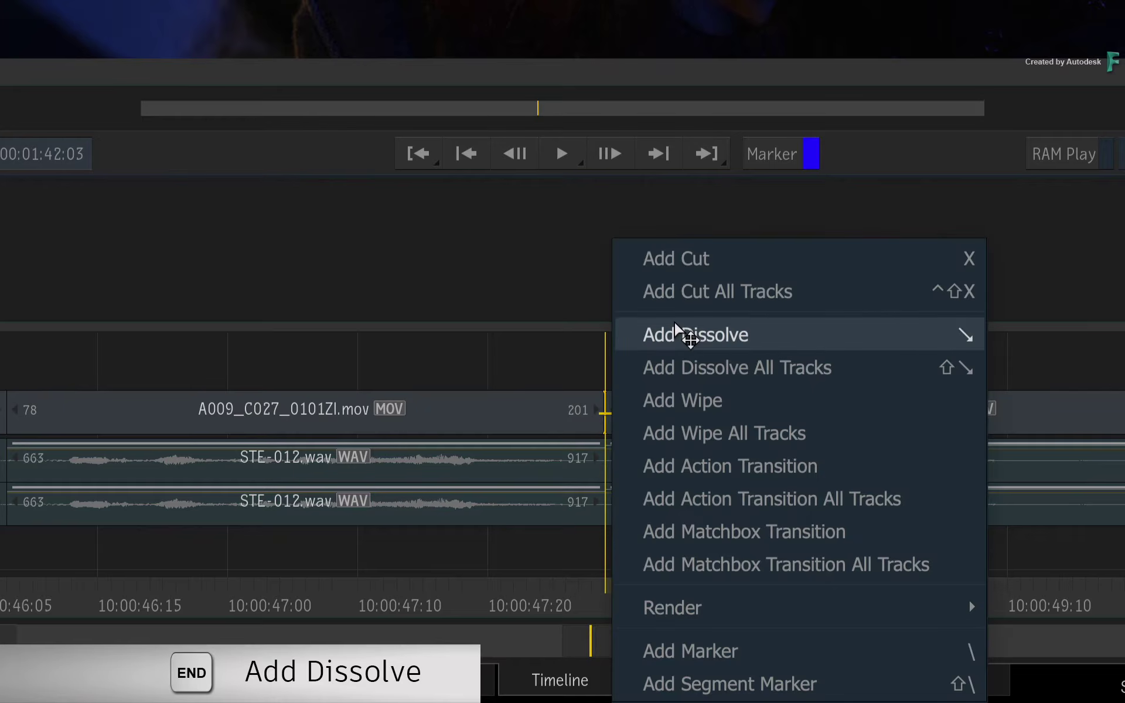
{"action": "left_click", "coordinate": [464, 293]}
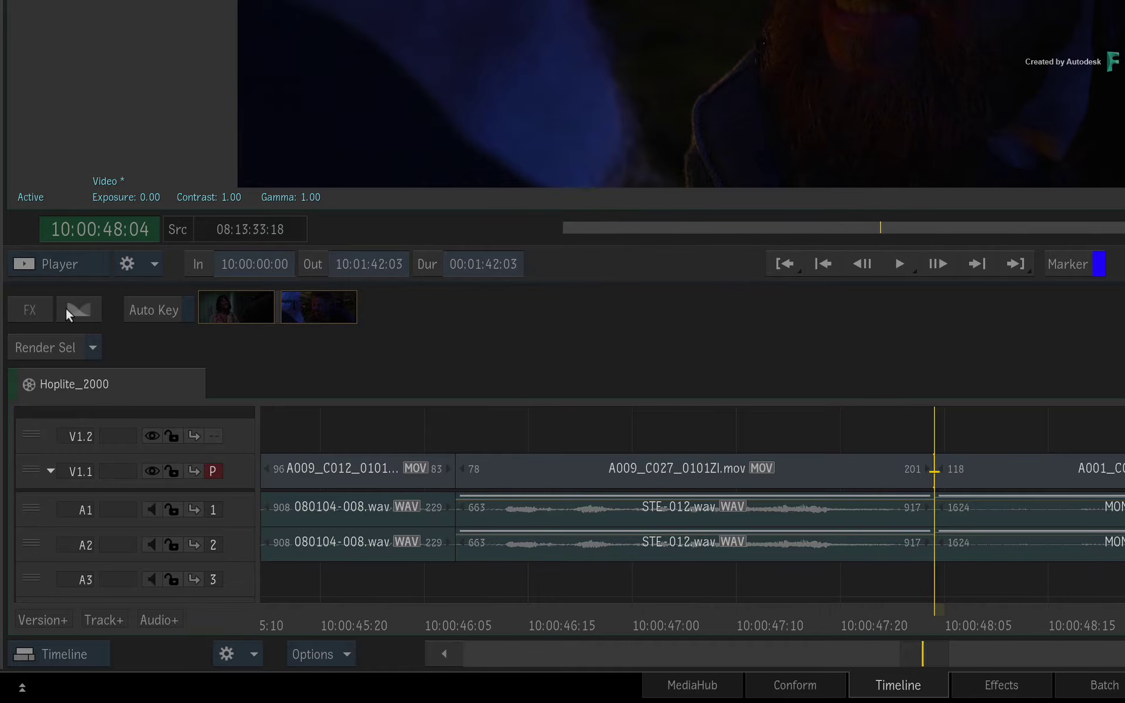
Try the Dissolve video transition on the cut at the positioner, scrub across it and undo it
{"action": "left_click", "coordinate": [67, 308]}
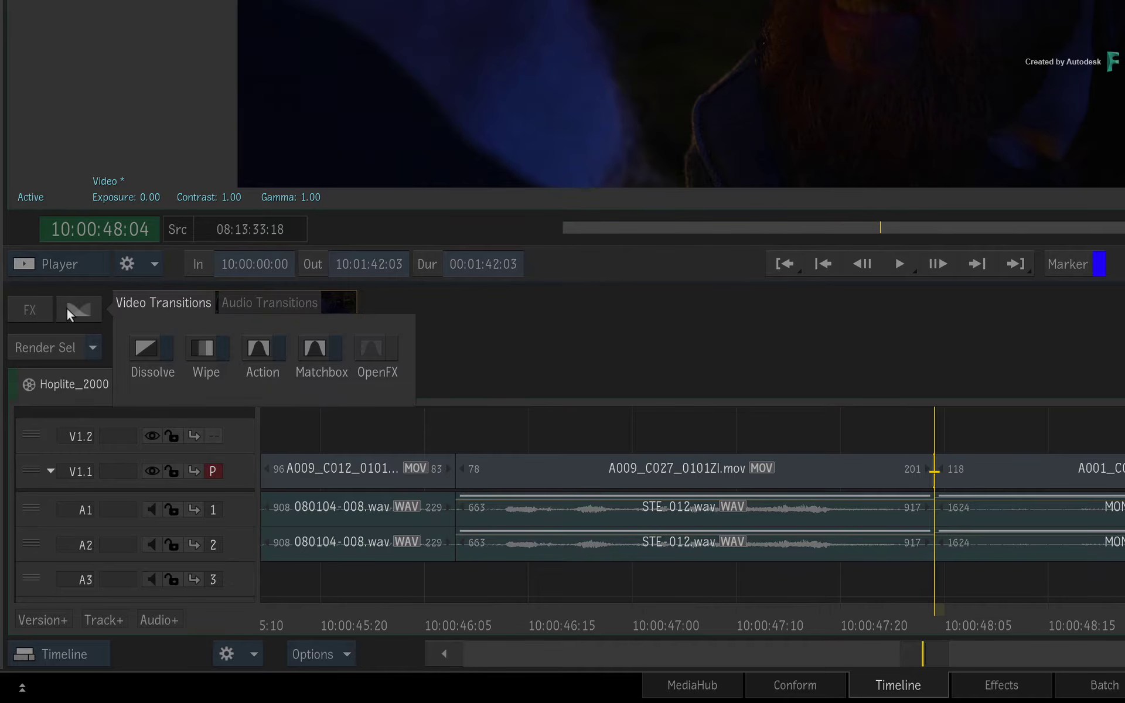
{"action": "left_click", "coordinate": [146, 349]}
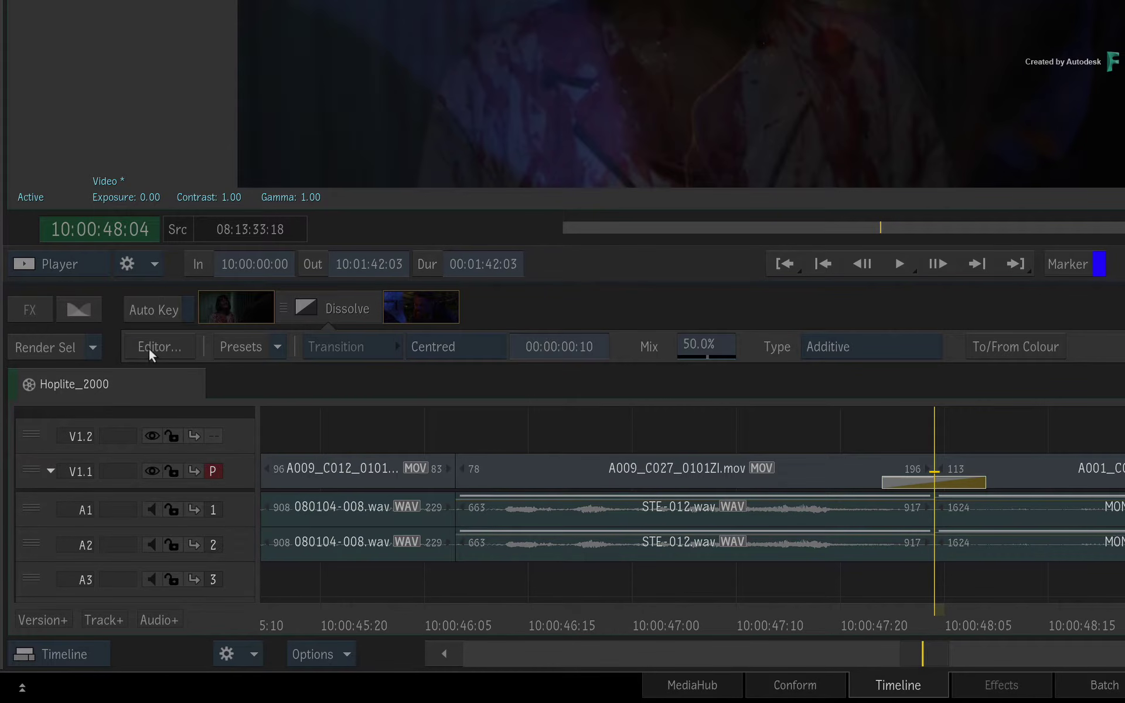
{"action": "left_click", "coordinate": [874, 613]}
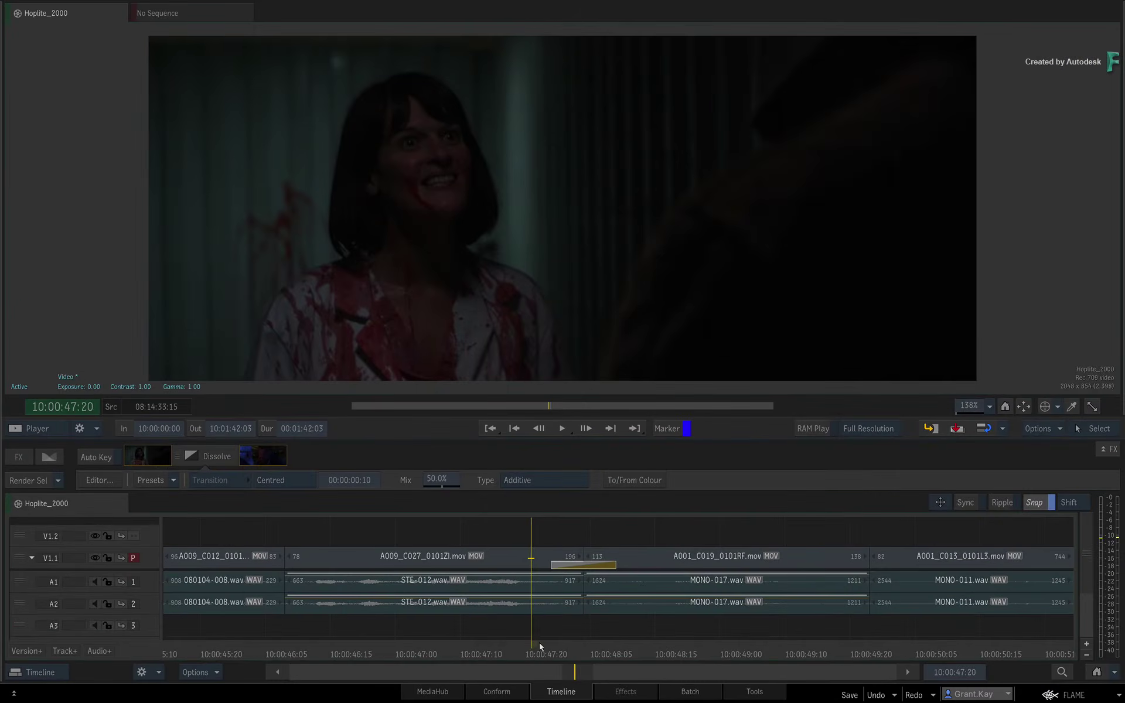
{"action": "left_click_drag", "start_coordinate": [539, 645], "coordinate": [513, 624]}
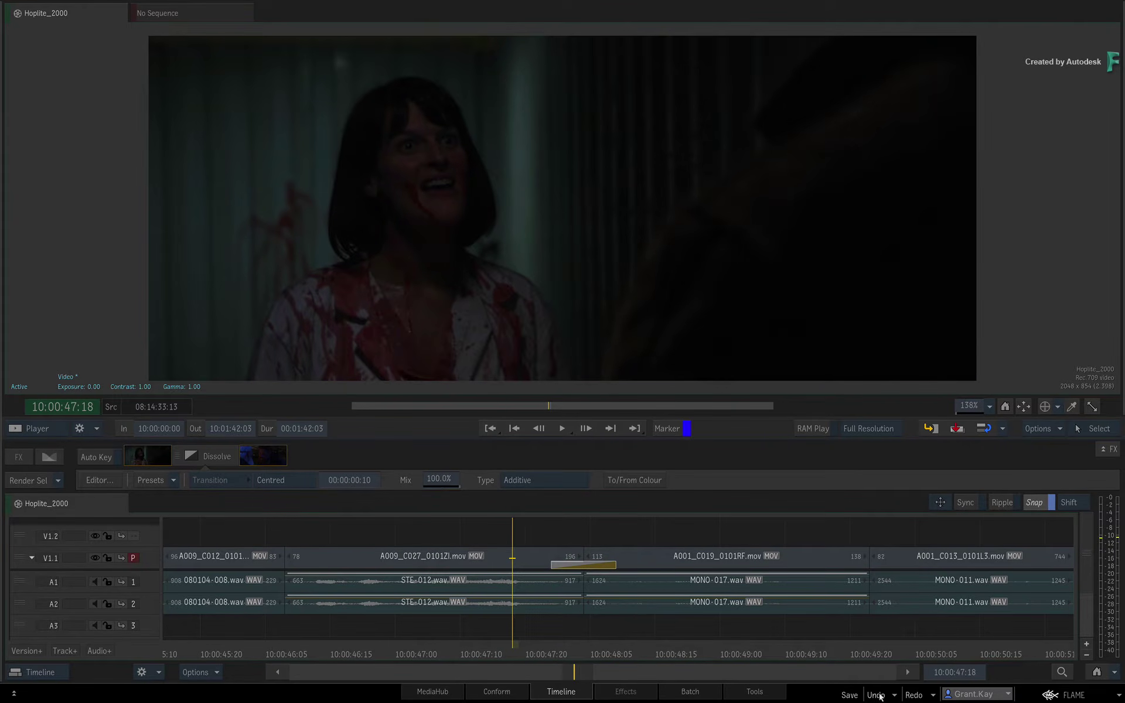
{"action": "left_click", "coordinate": [877, 695]}
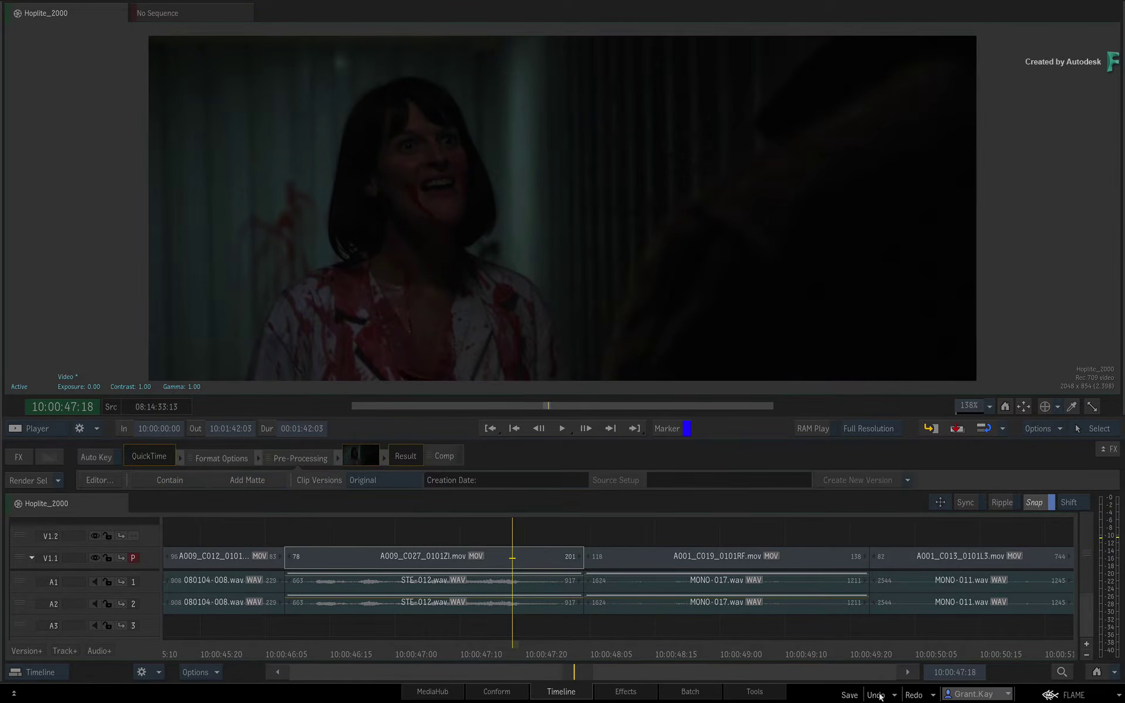
{"action": "left_click", "coordinate": [879, 696]}
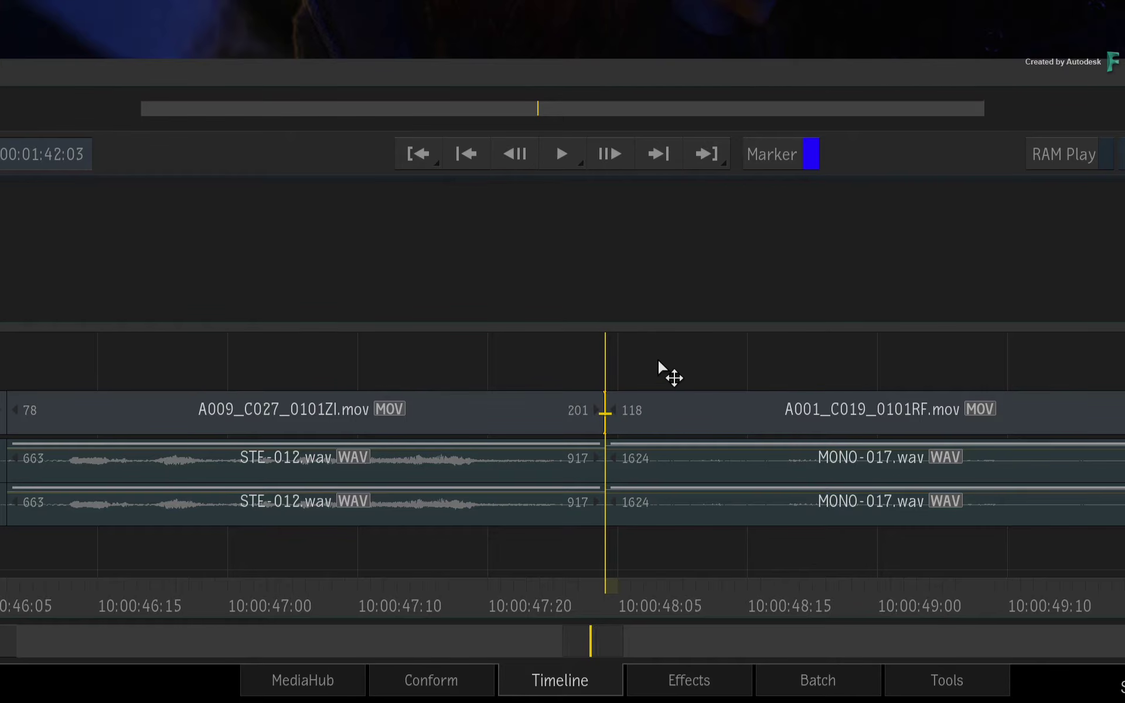
Add dissolves on all tracks at the cut between A009_C027_0101ZI.mov and A001_C019_0101RF.mov and scrub through them
{"action": "right_click", "coordinate": [606, 414]}
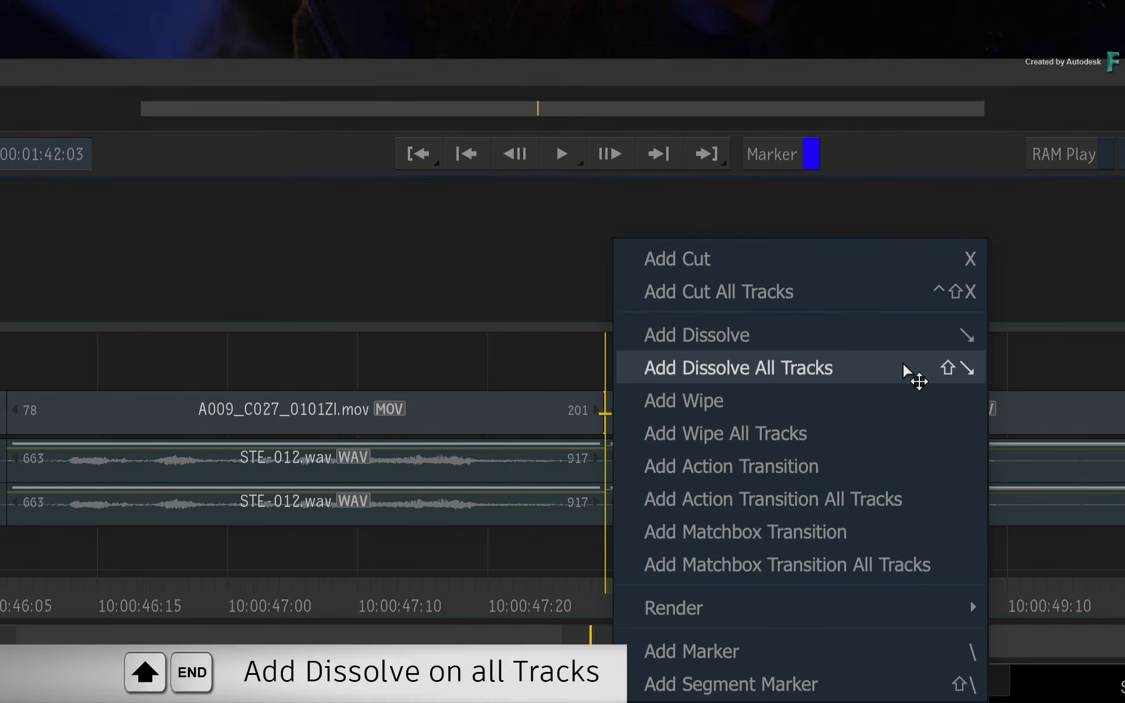
{"action": "left_click", "coordinate": [906, 368]}
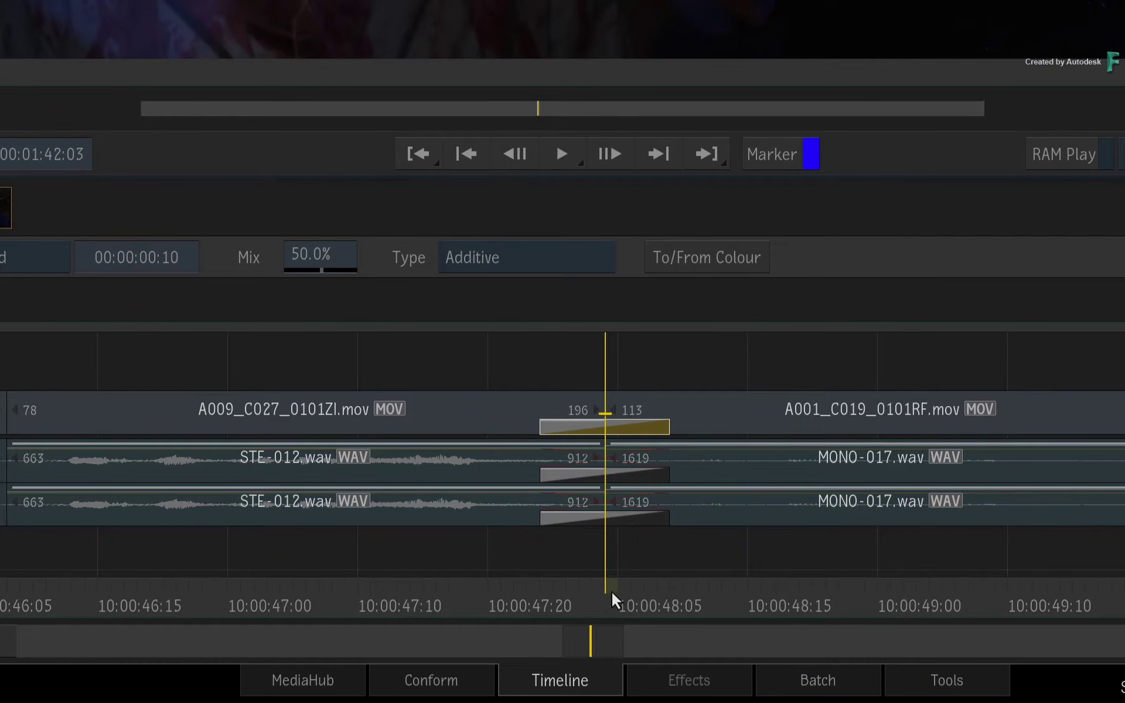
{"action": "left_click_drag", "start_coordinate": [611, 590], "coordinate": [460, 563]}
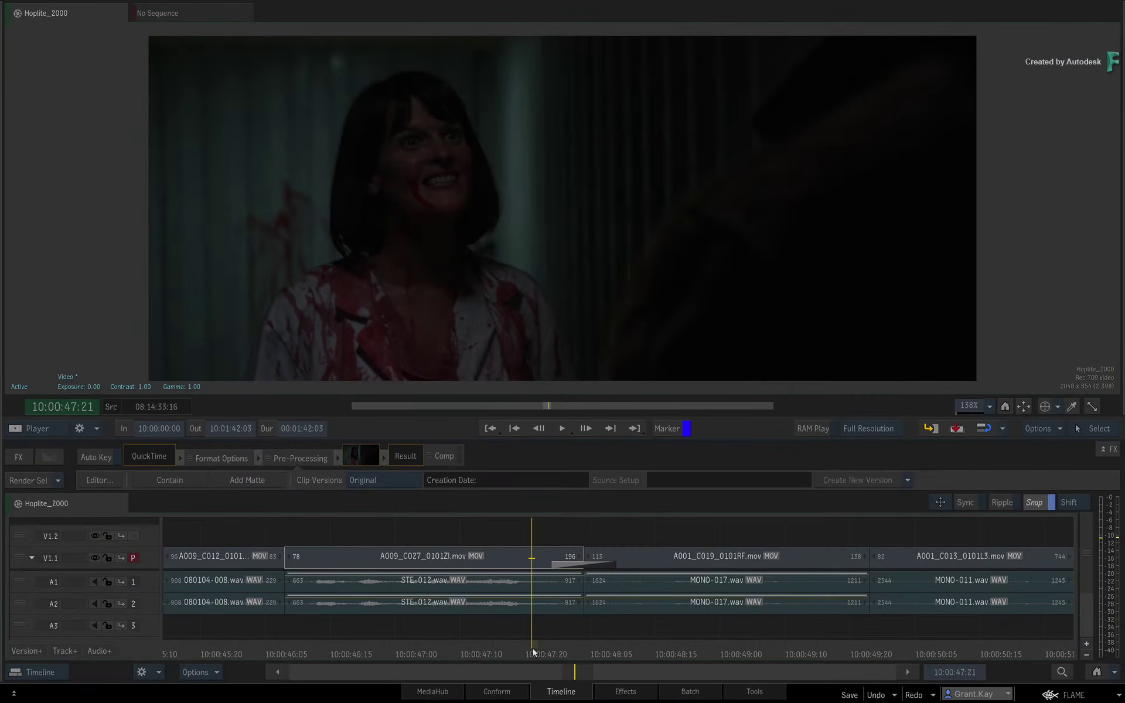
Park the positioner on the V1.1 dissolve and try its From Cut and Up To Cut alignments
{"action": "mouse_move", "coordinate": [533, 650]}
{"action": "left_mouse_down"}
{"action": "mouse_move", "coordinate": [634, 645]}
{"action": "mouse_move", "coordinate": [519, 635]}
{"action": "mouse_move", "coordinate": [532, 636]}
{"action": "left_mouse_up"}
{"action": "key", "text": "Down"}
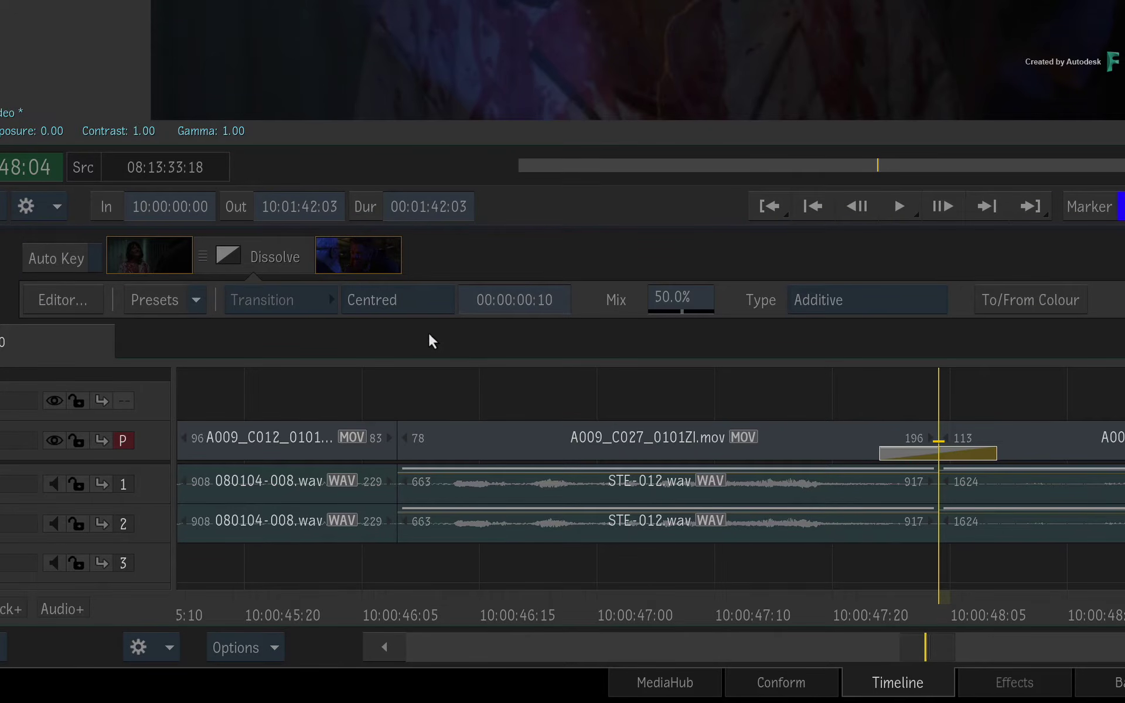
{"action": "left_click", "coordinate": [424, 307]}
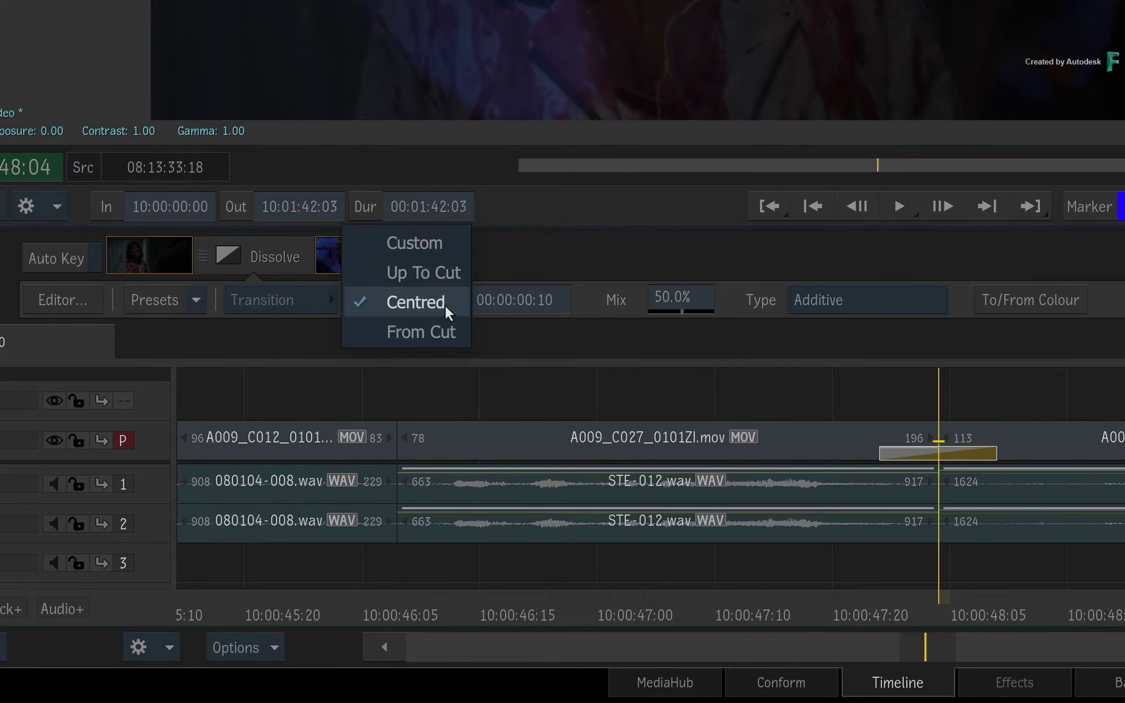
{"action": "left_click", "coordinate": [453, 325]}
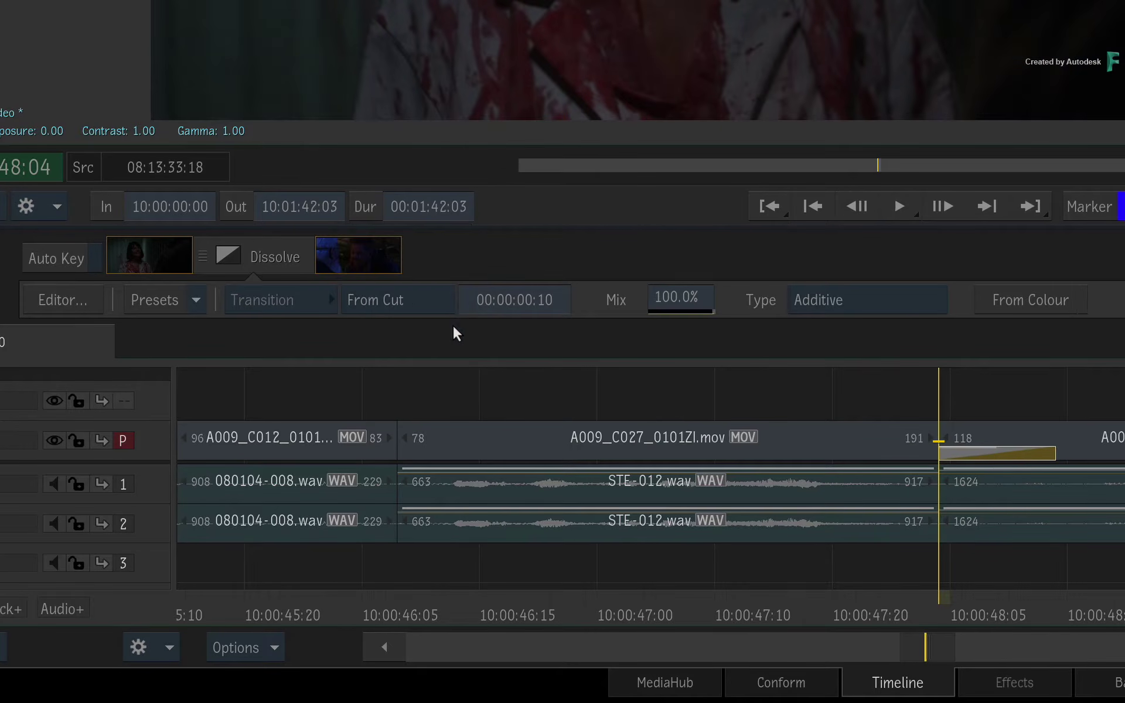
{"action": "left_click", "coordinate": [440, 301]}
{"action": "left_click", "coordinate": [449, 246]}
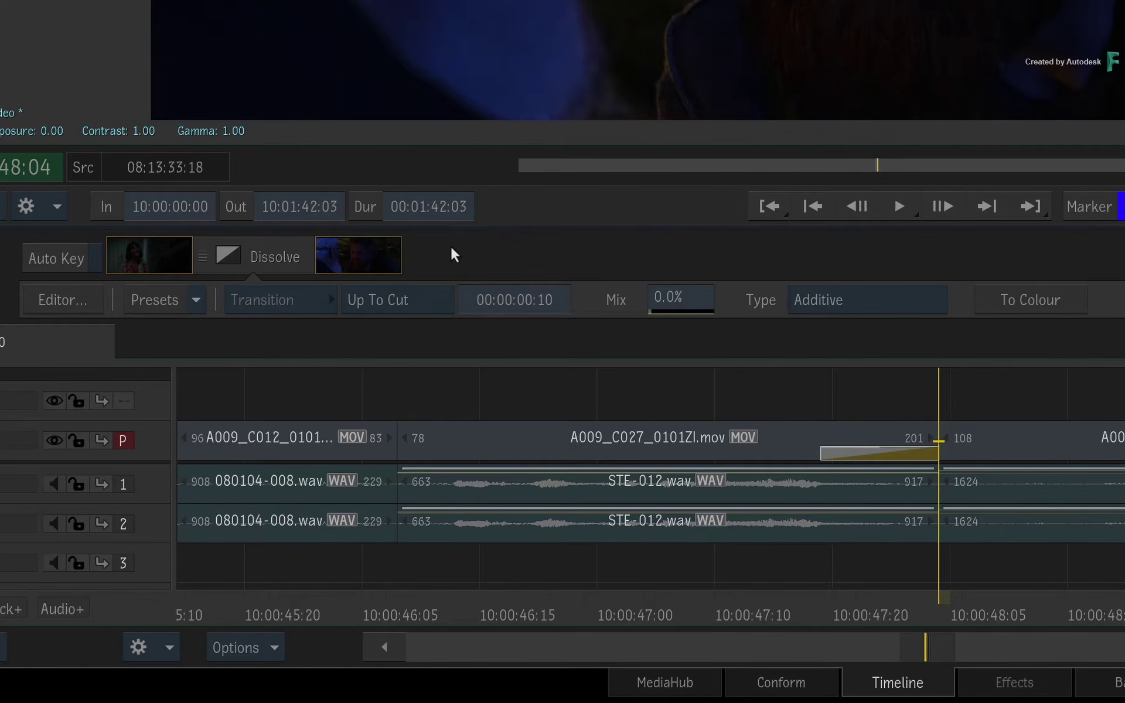
Set the V1.1 dissolve's alignment to Centred and its duration to 00:00:01:00
{"action": "left_click", "coordinate": [418, 304]}
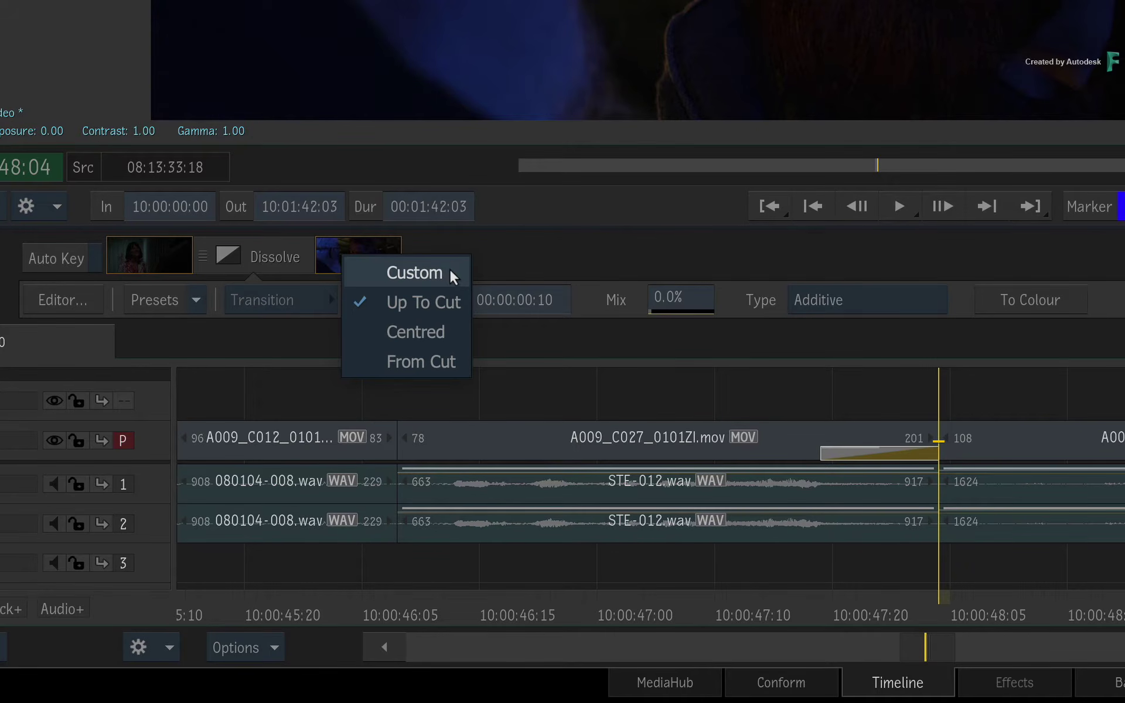
{"action": "left_click", "coordinate": [441, 334]}
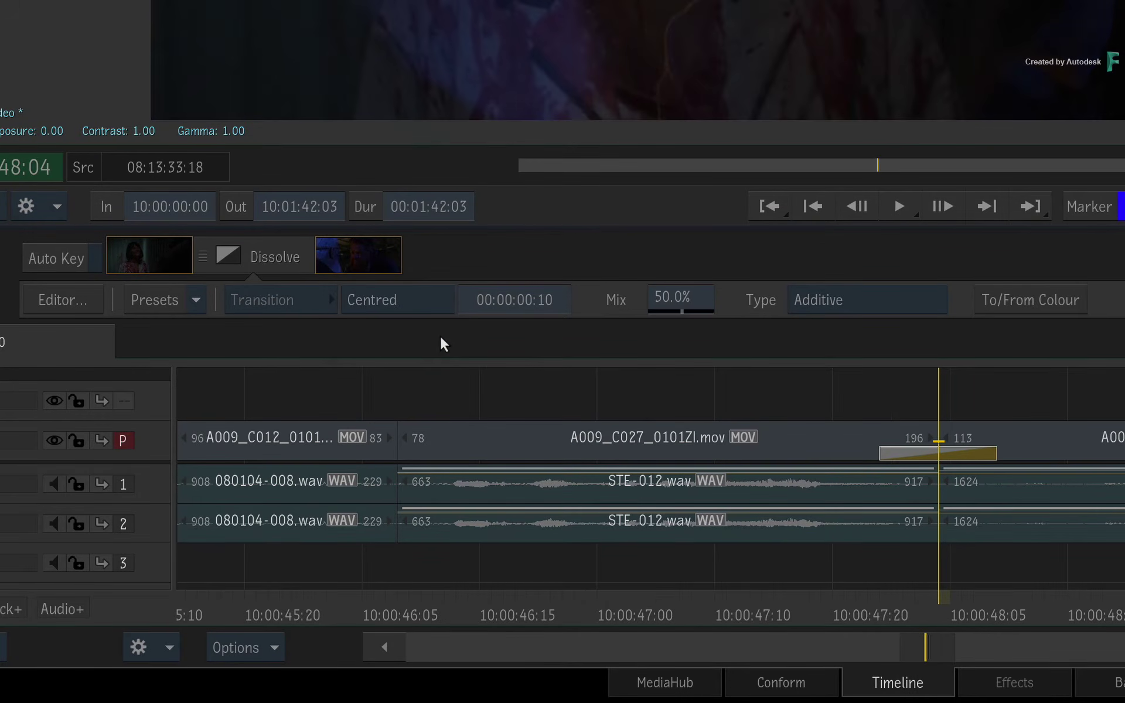
{"action": "left_click_drag", "start_coordinate": [537, 302], "coordinate": [597, 313]}
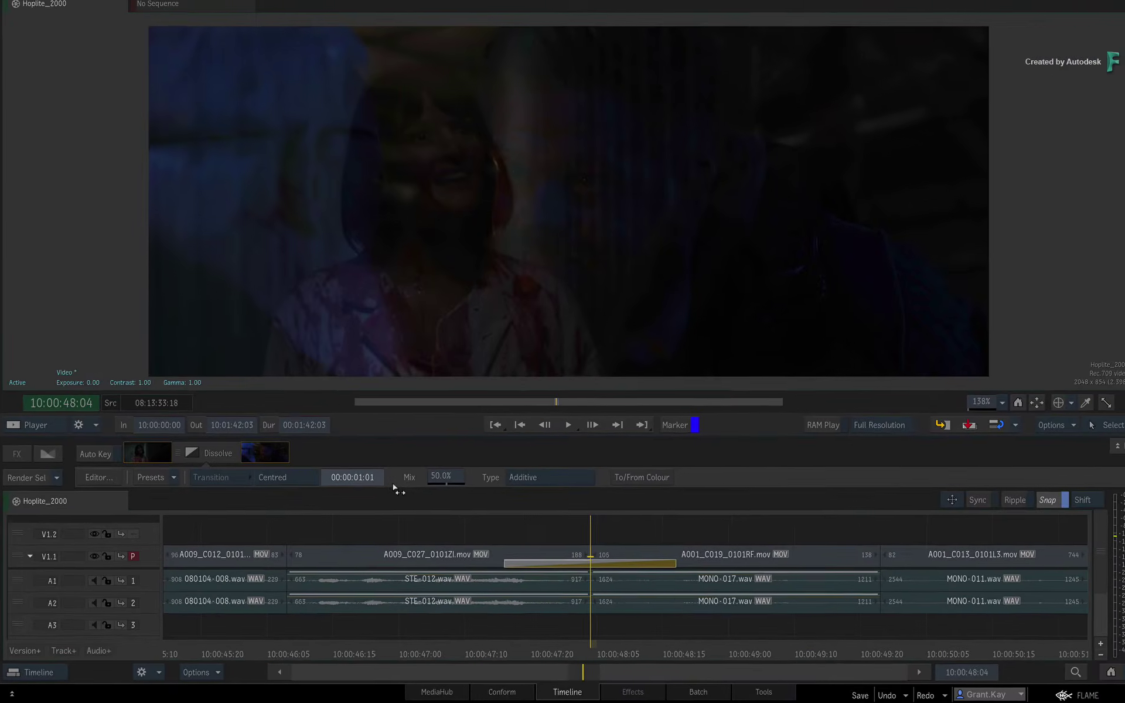
Switch to Trim mode and try trimming the outgoing end of the V1.1 dissolve
{"action": "left_click", "coordinate": [1091, 425]}
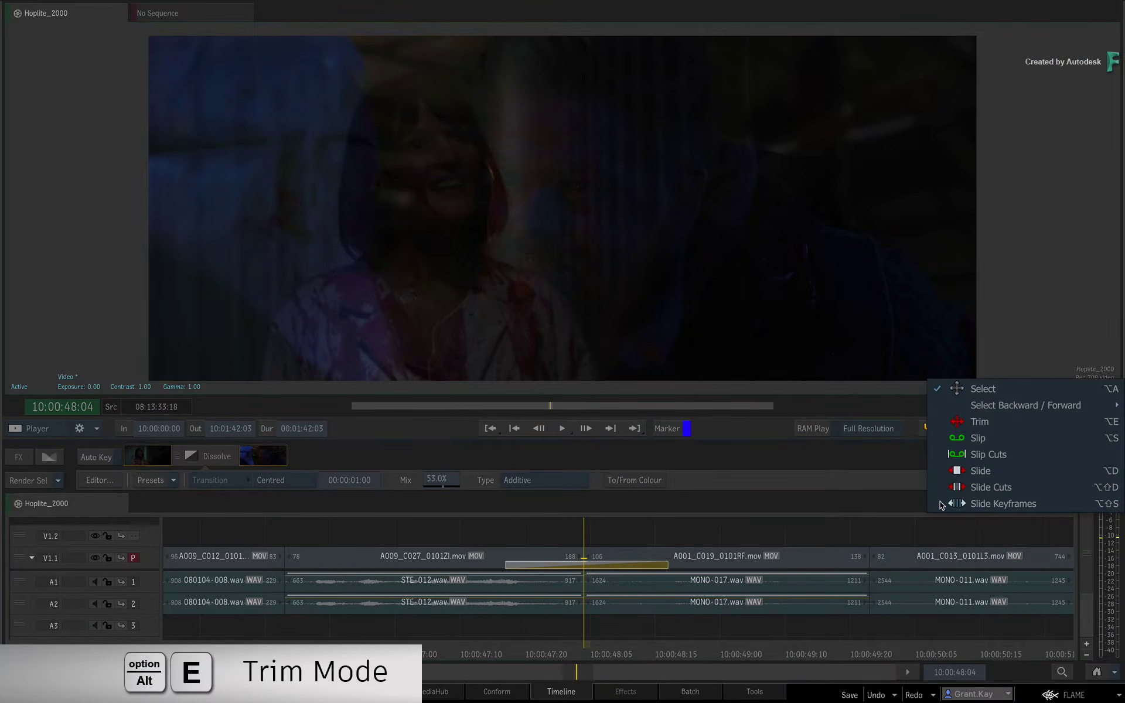
{"action": "left_click", "coordinate": [979, 422]}
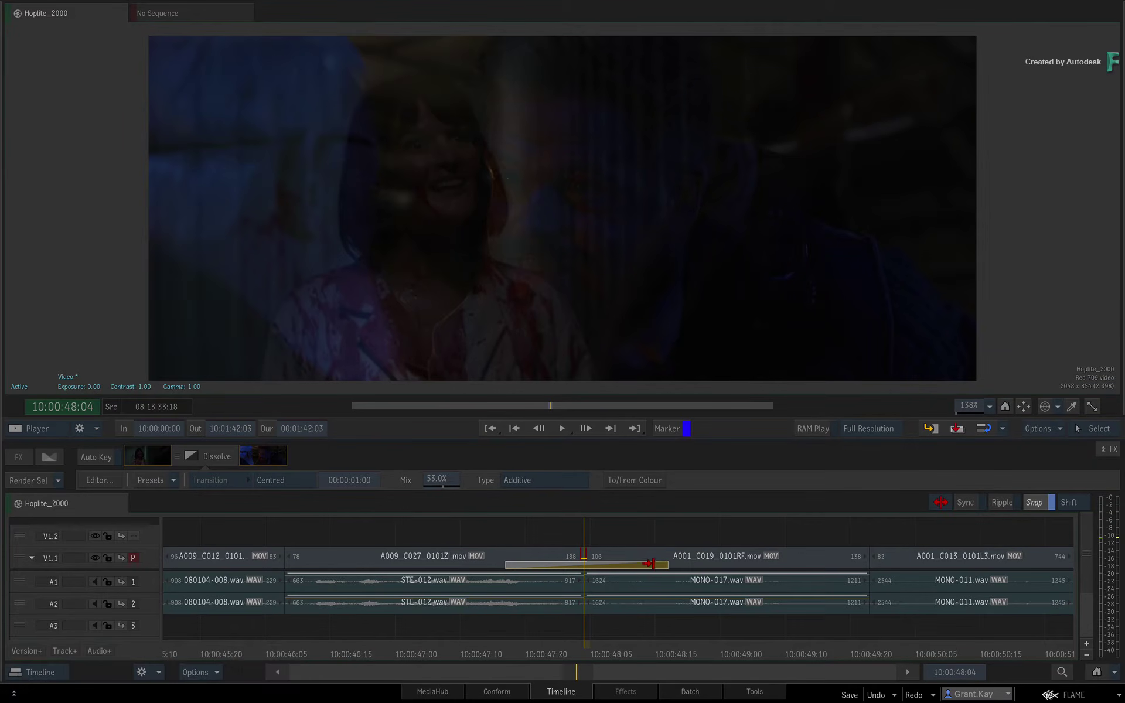
{"action": "mouse_move", "coordinate": [649, 563]}
{"action": "left_mouse_down"}
{"action": "mouse_move", "coordinate": [612, 564]}
{"action": "mouse_move", "coordinate": [679, 564]}
{"action": "mouse_move", "coordinate": [627, 565]}
{"action": "mouse_move", "coordinate": [647, 566]}
{"action": "left_mouse_up"}
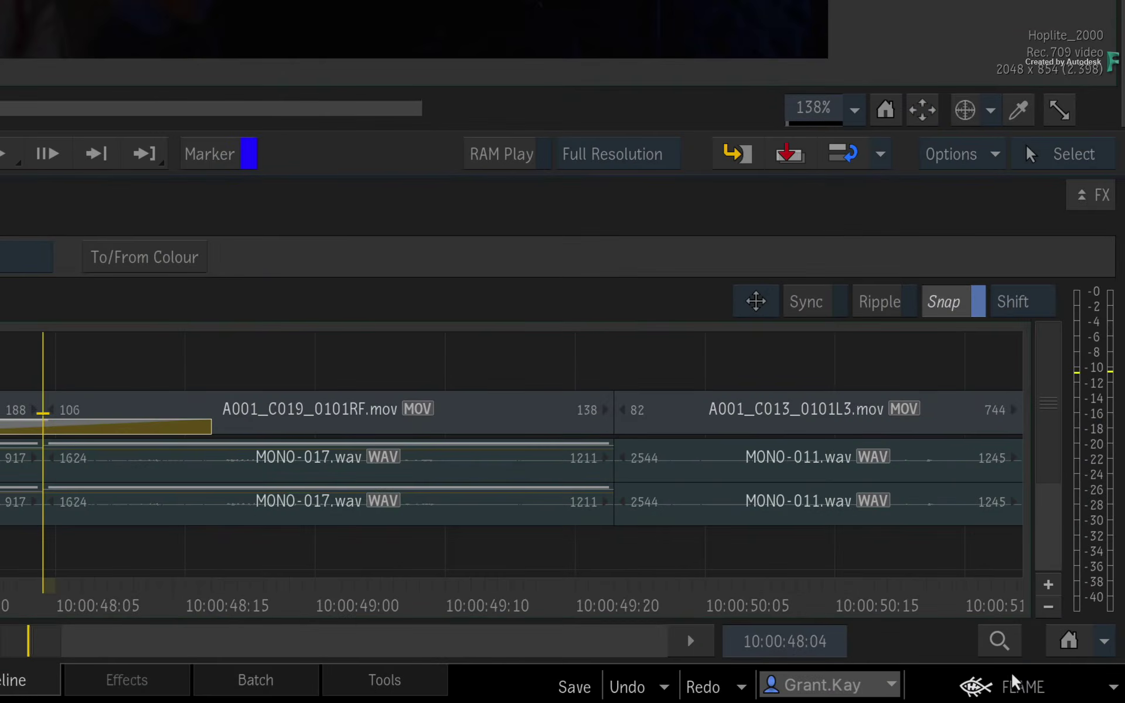
Open the Timeline preferences and examine the default transition duration and alignment options
{"action": "left_click", "coordinate": [1070, 696]}
{"action": "mouse_move", "coordinate": [991, 466]}
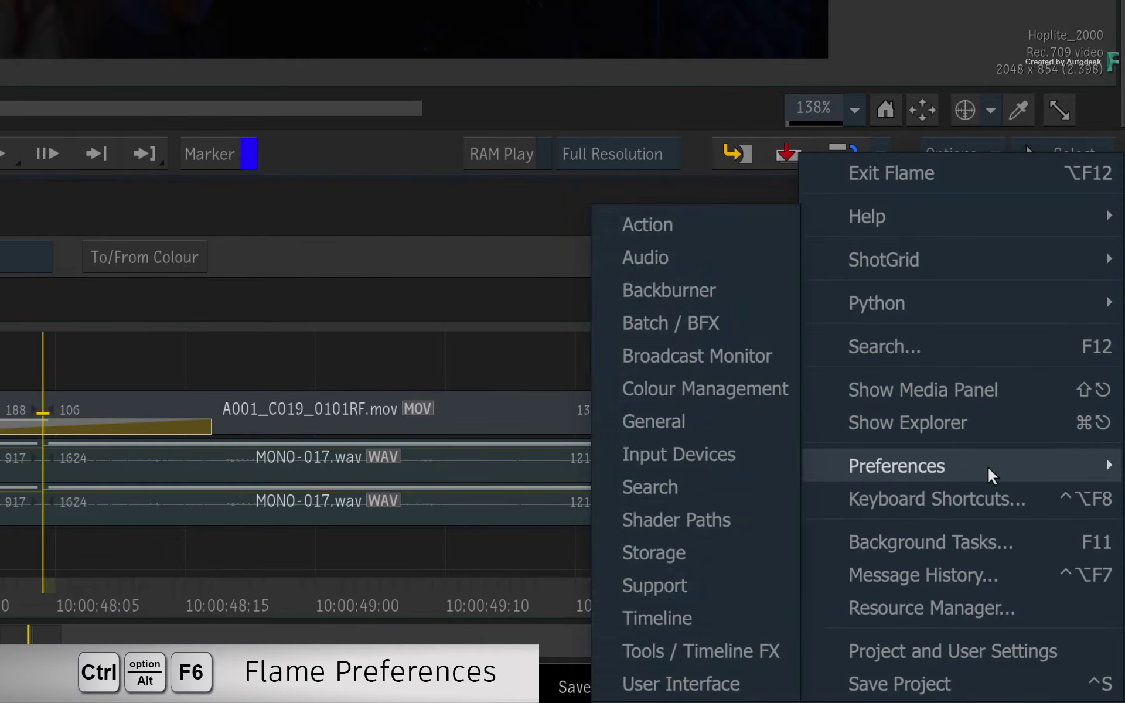
{"action": "left_click", "coordinate": [732, 612]}
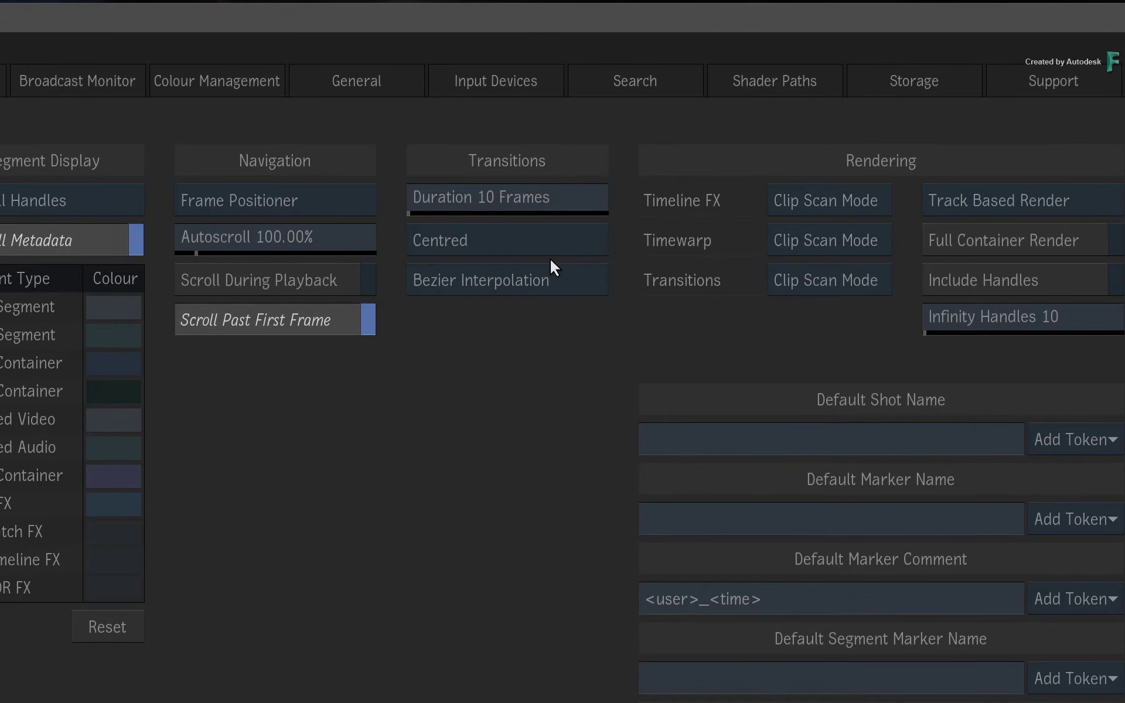
{"action": "left_click_drag", "start_coordinate": [560, 208], "coordinate": [624, 210]}
{"action": "left_click", "coordinate": [557, 241]}
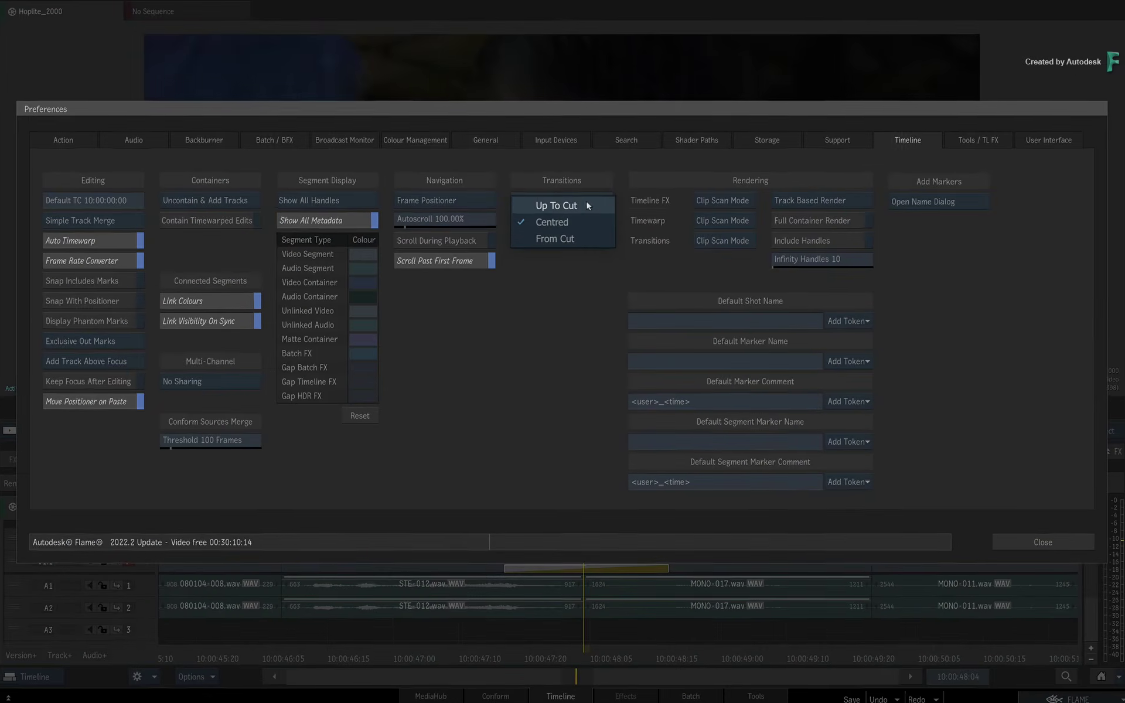
{"action": "left_click", "coordinate": [557, 241]}
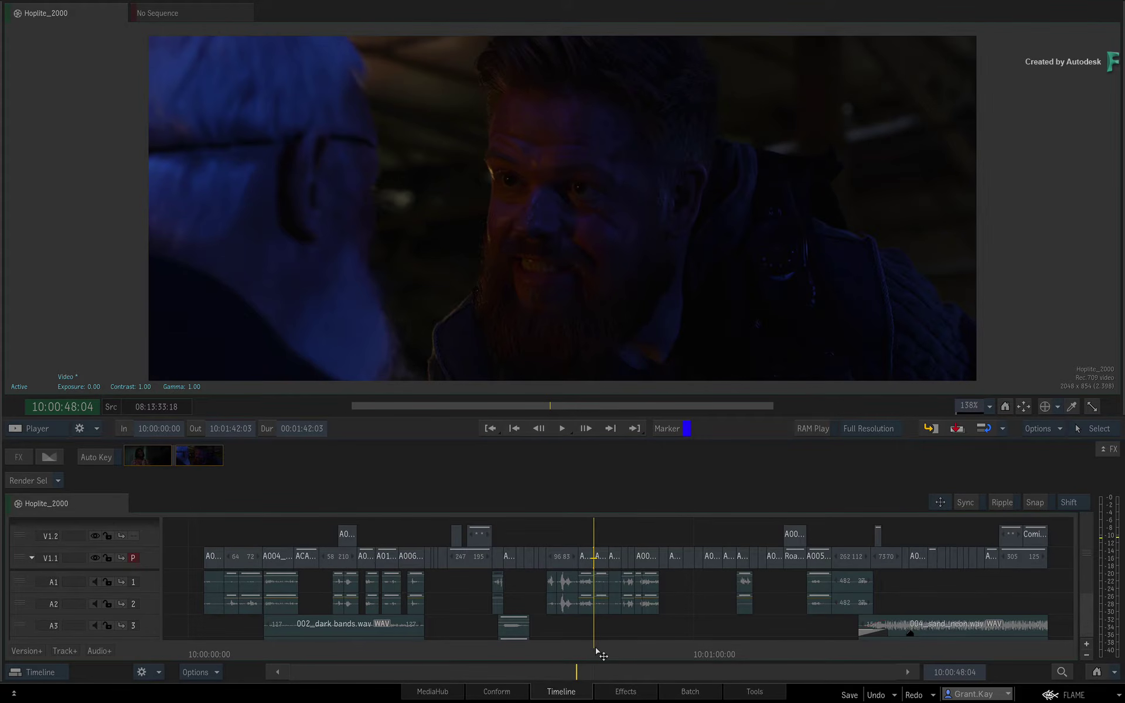
Go to the head of A004_C004_01010T.mov, the first segment on V1.1, and add a dissolve there
{"action": "left_click_drag", "start_coordinate": [611, 654], "coordinate": [212, 636]}
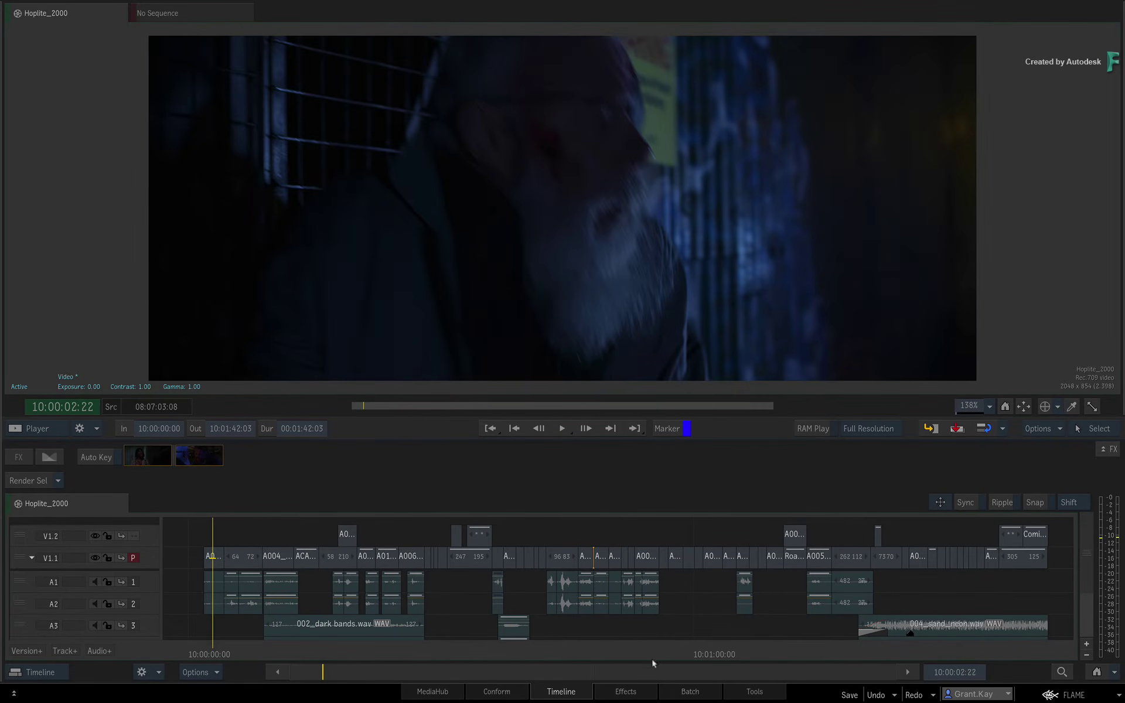
{"action": "left_click", "coordinate": [1097, 674]}
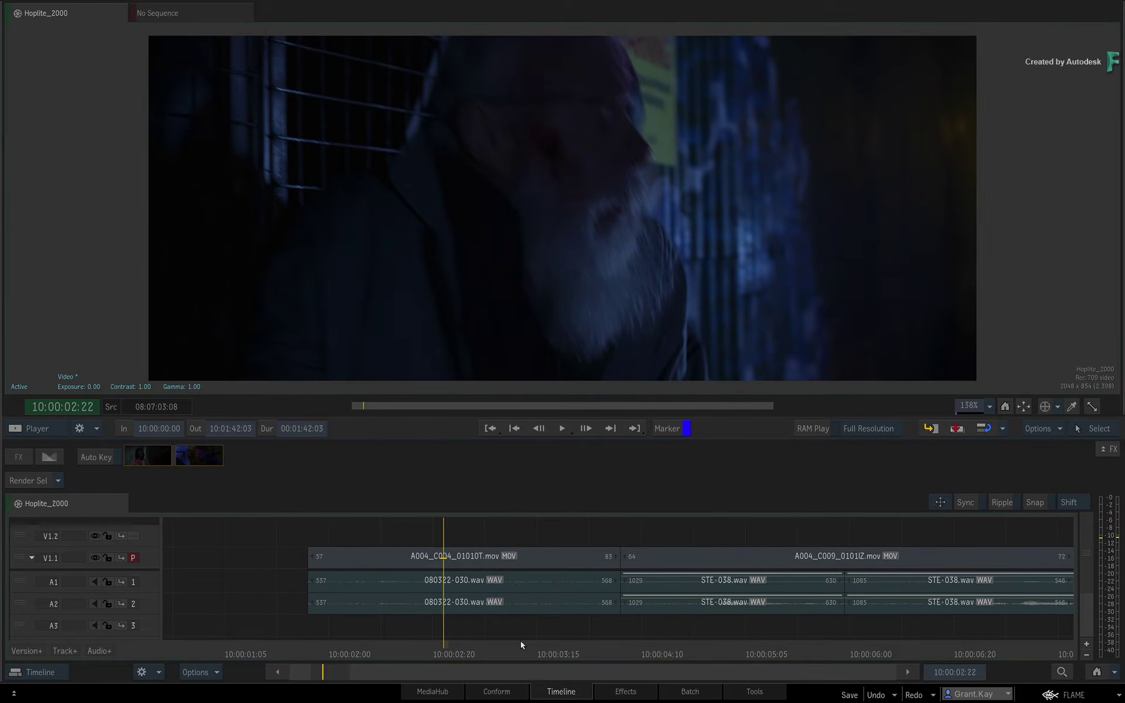
{"action": "key", "text": "Up"}
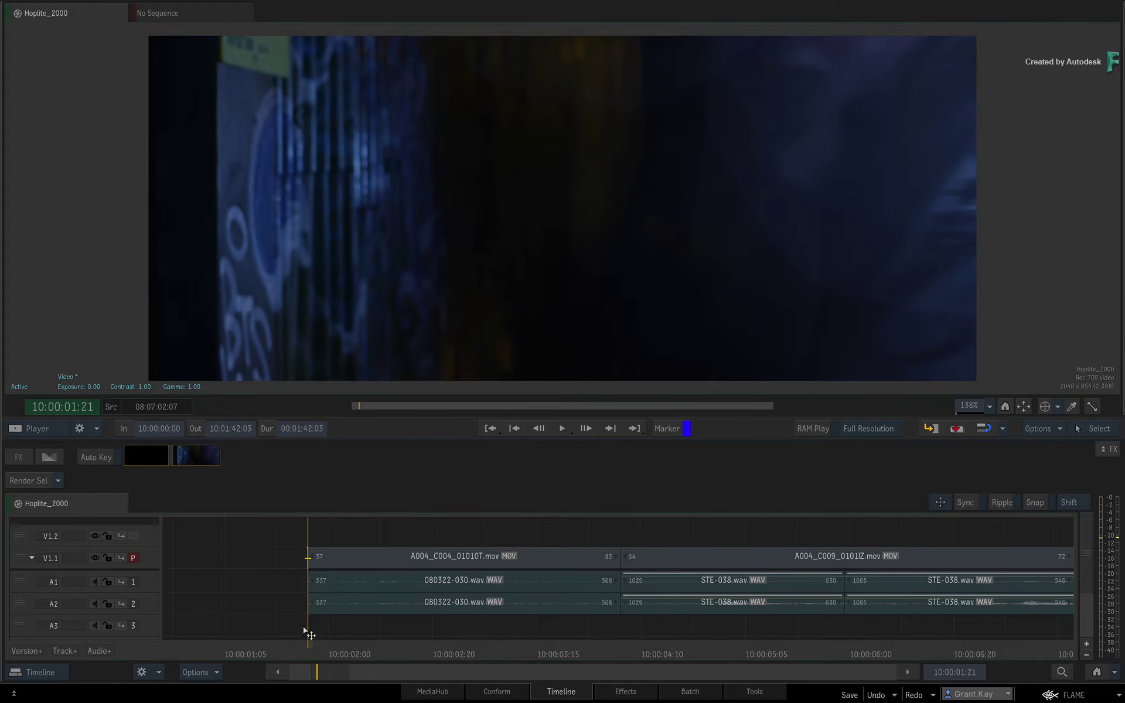
{"action": "right_click", "coordinate": [309, 560]}
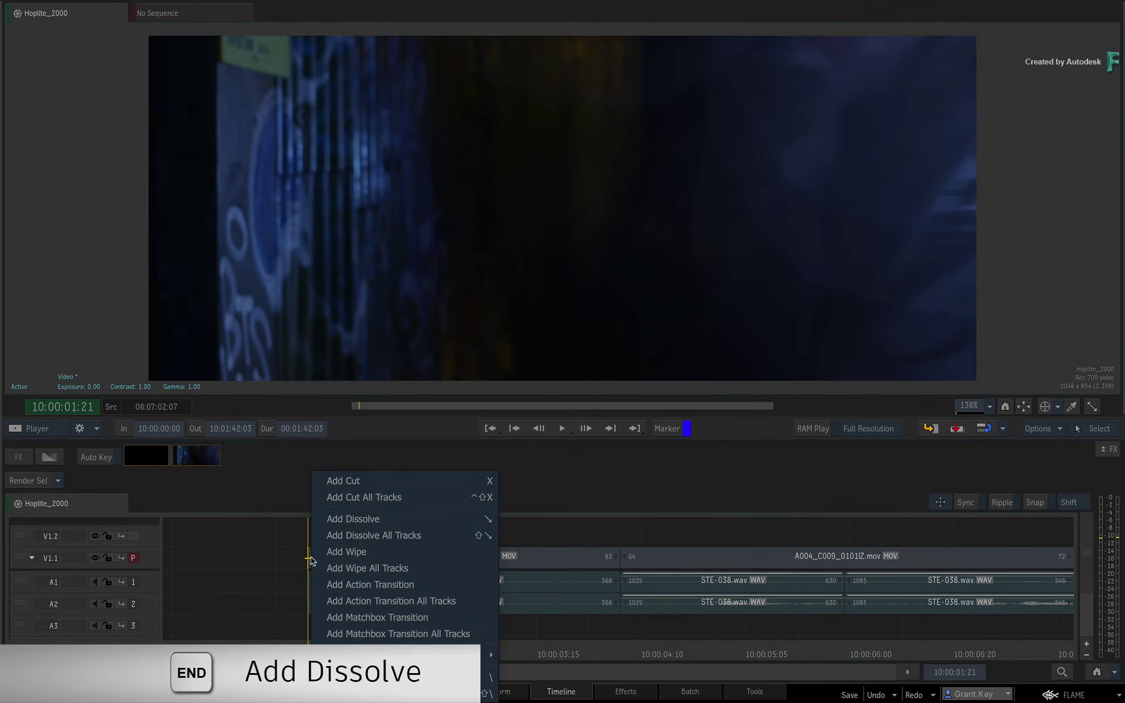
{"action": "left_click", "coordinate": [364, 520]}
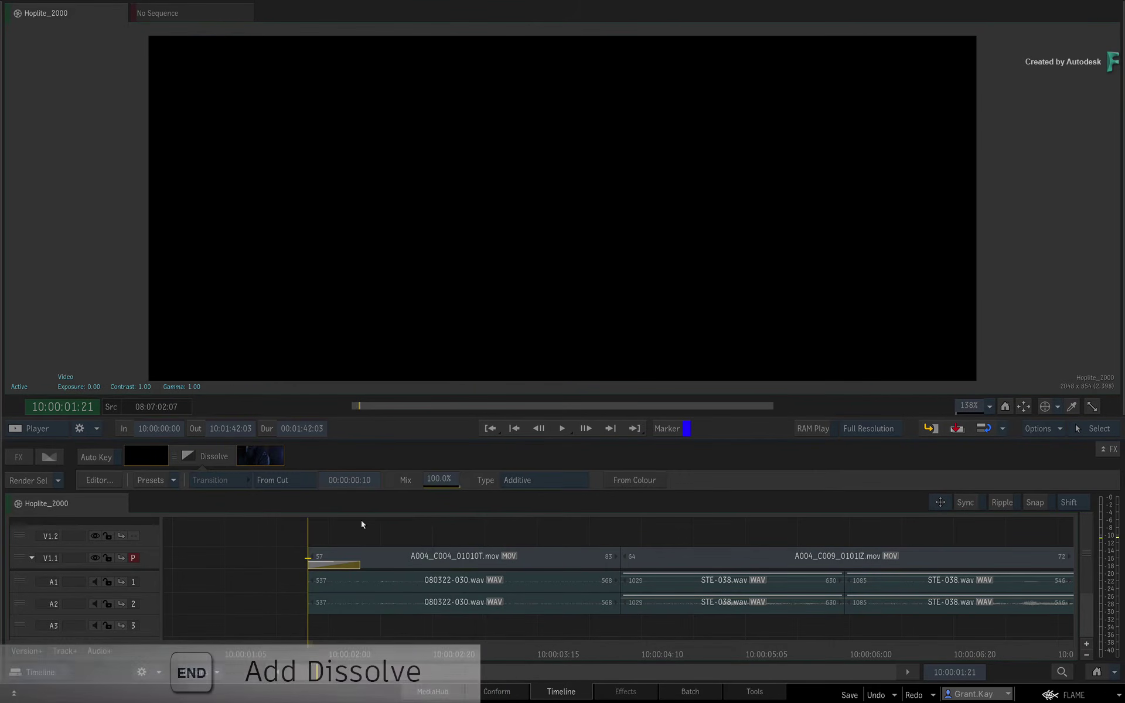
Set the opening dissolve's duration to 00:00:00:21 and scrub through the fade-in from black
{"action": "mouse_move", "coordinate": [308, 648]}
{"action": "left_mouse_down"}
{"action": "mouse_move", "coordinate": [363, 648]}
{"action": "mouse_move", "coordinate": [310, 647]}
{"action": "mouse_move", "coordinate": [356, 640]}
{"action": "mouse_move", "coordinate": [320, 638]}
{"action": "left_mouse_up"}
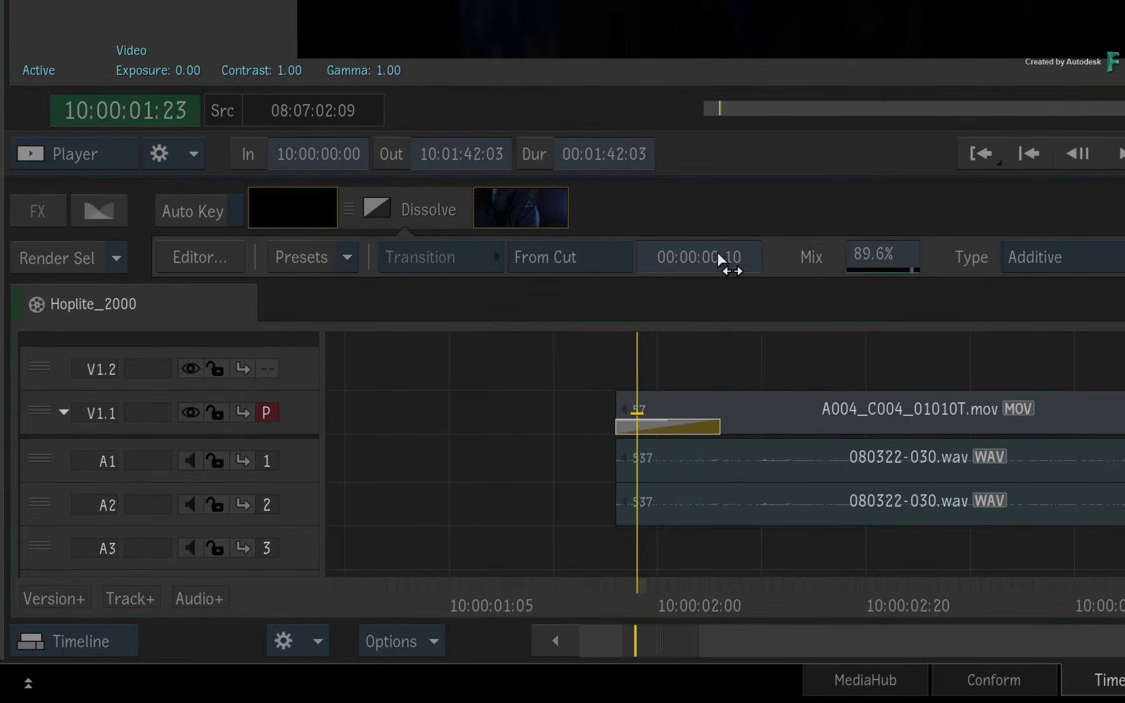
{"action": "left_click_drag", "start_coordinate": [720, 258], "coordinate": [759, 268]}
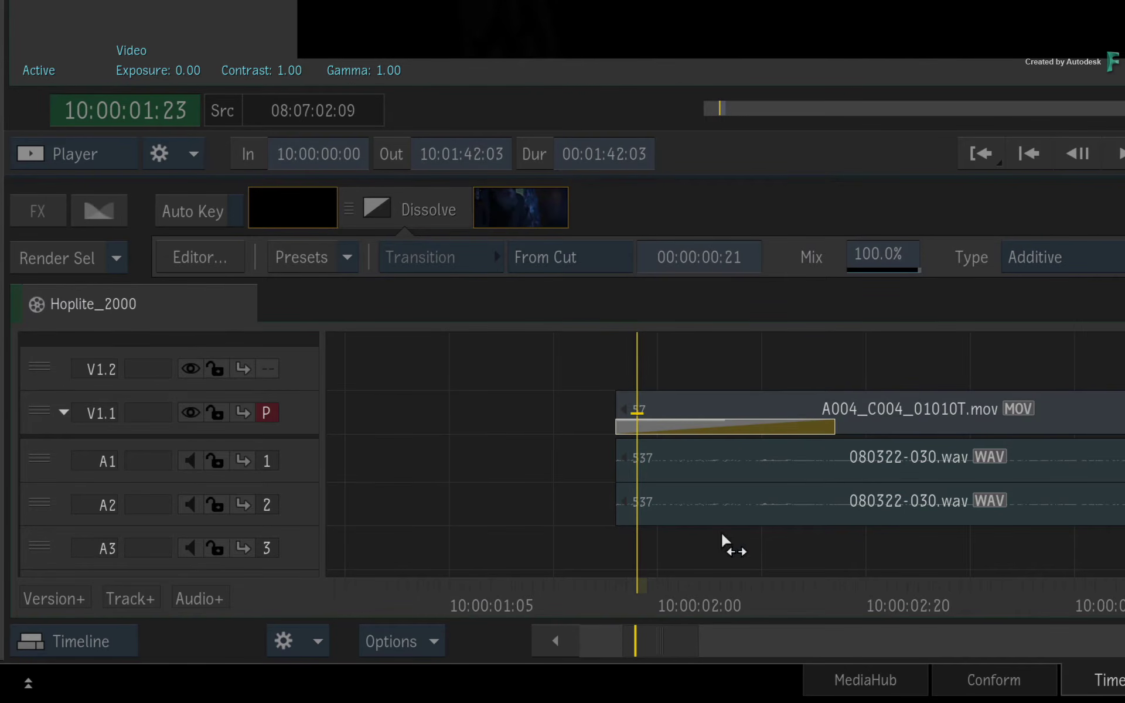
{"action": "left_click_drag", "start_coordinate": [648, 603], "coordinate": [884, 554]}
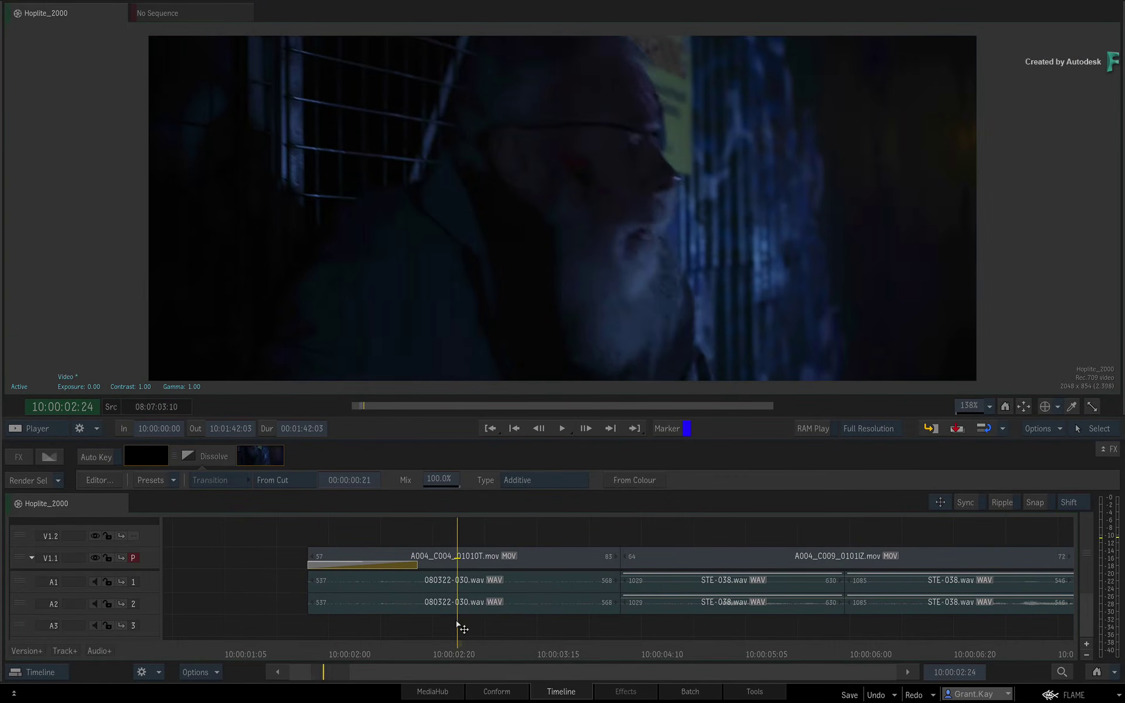
{"action": "left_click_drag", "start_coordinate": [457, 626], "coordinate": [422, 626]}
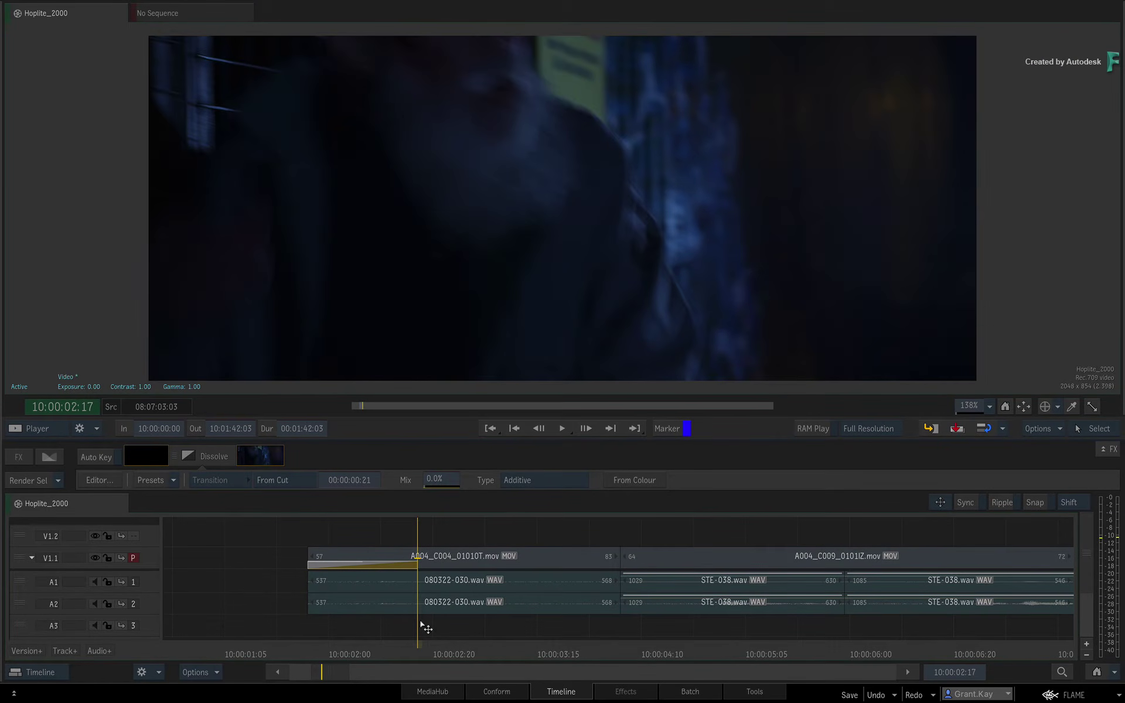
{"action": "key", "text": "Up"}
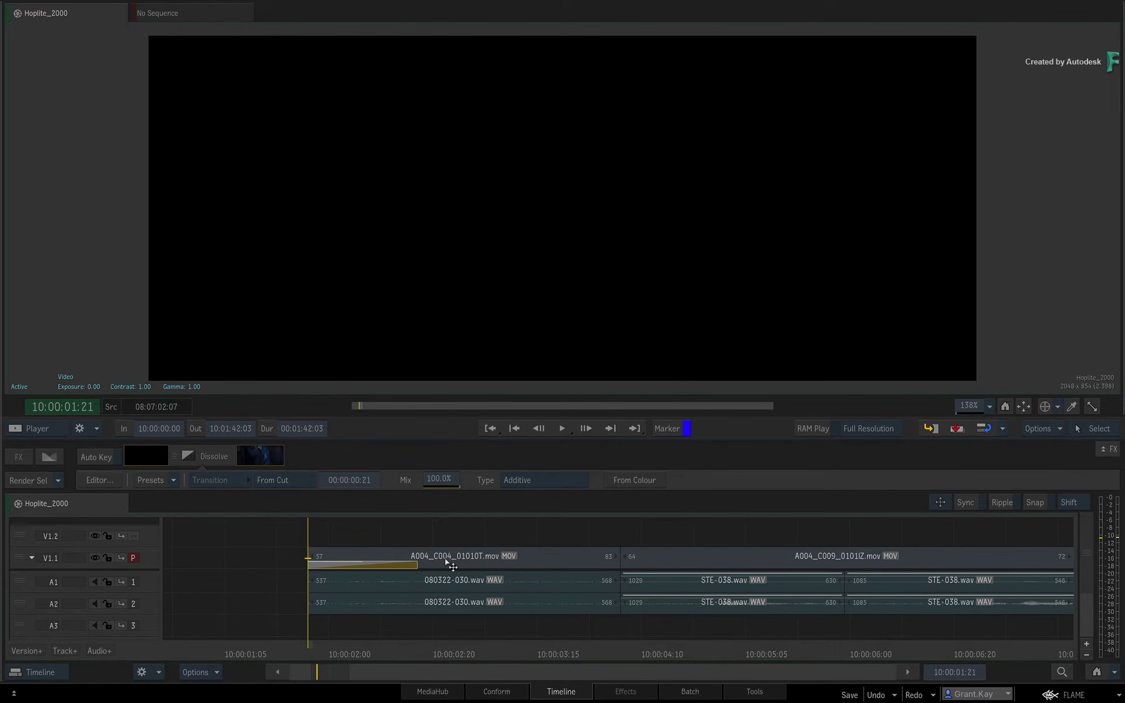
Add dissolves at the head of both 080322-030.wav segments on A1 and A2, and play through the opening fades
{"action": "left_click", "coordinate": [433, 546]}
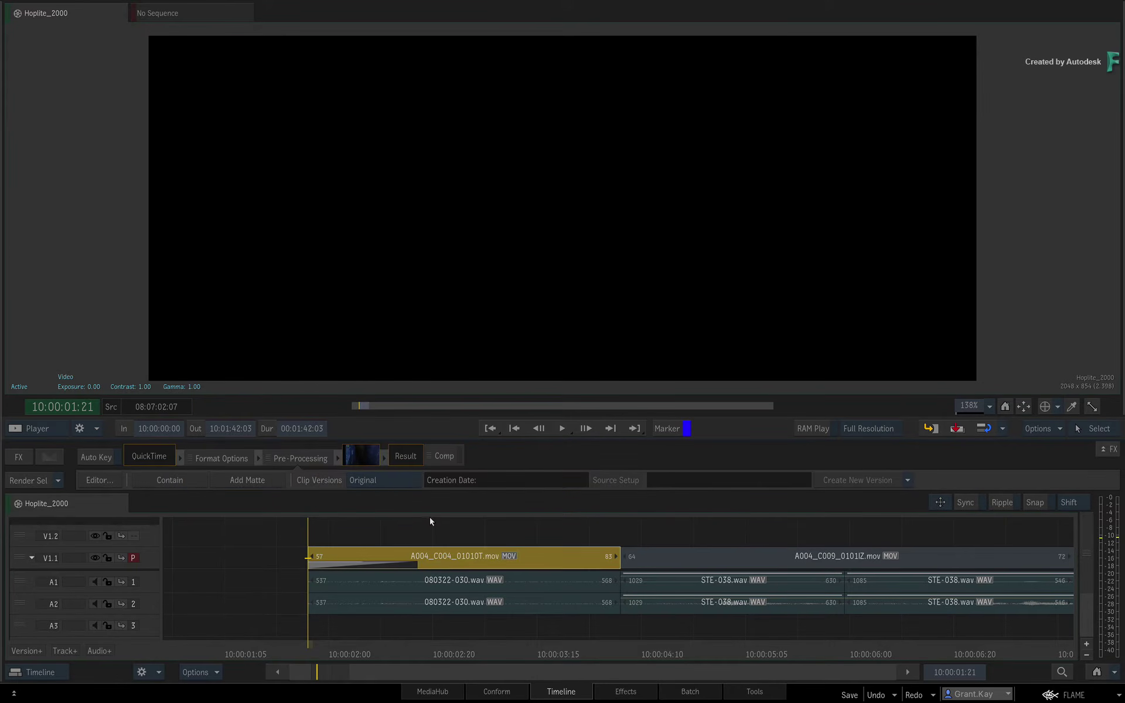
{"action": "left_click", "coordinate": [431, 522]}
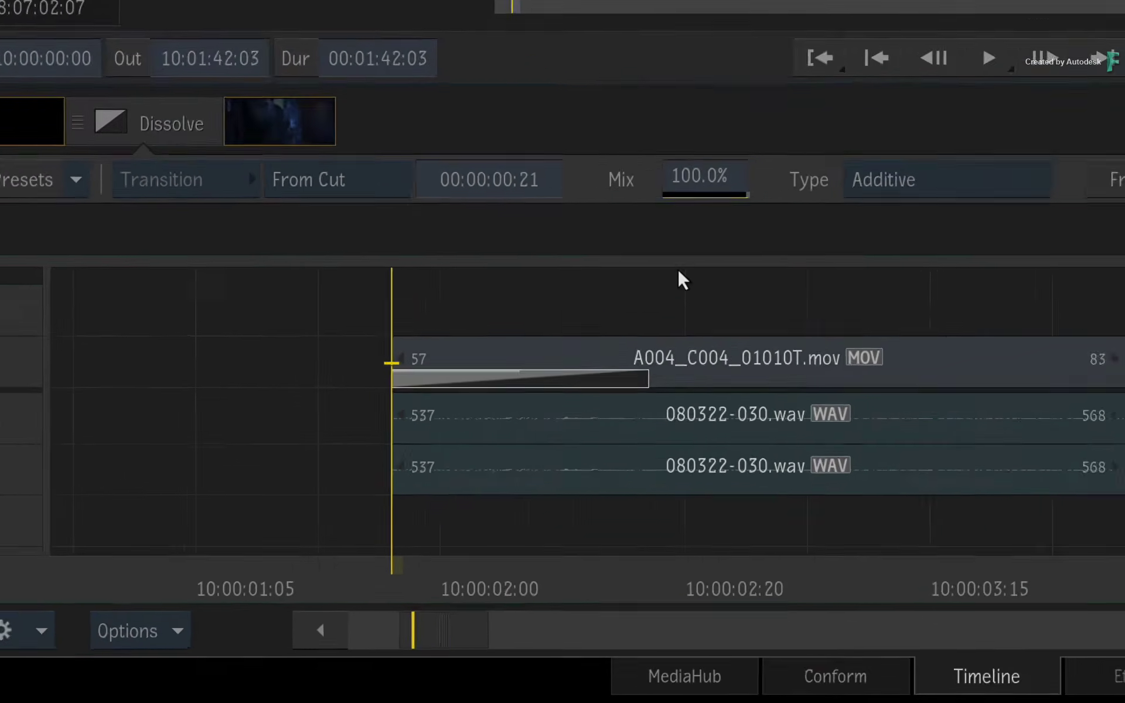
{"action": "key", "text": "Down"}
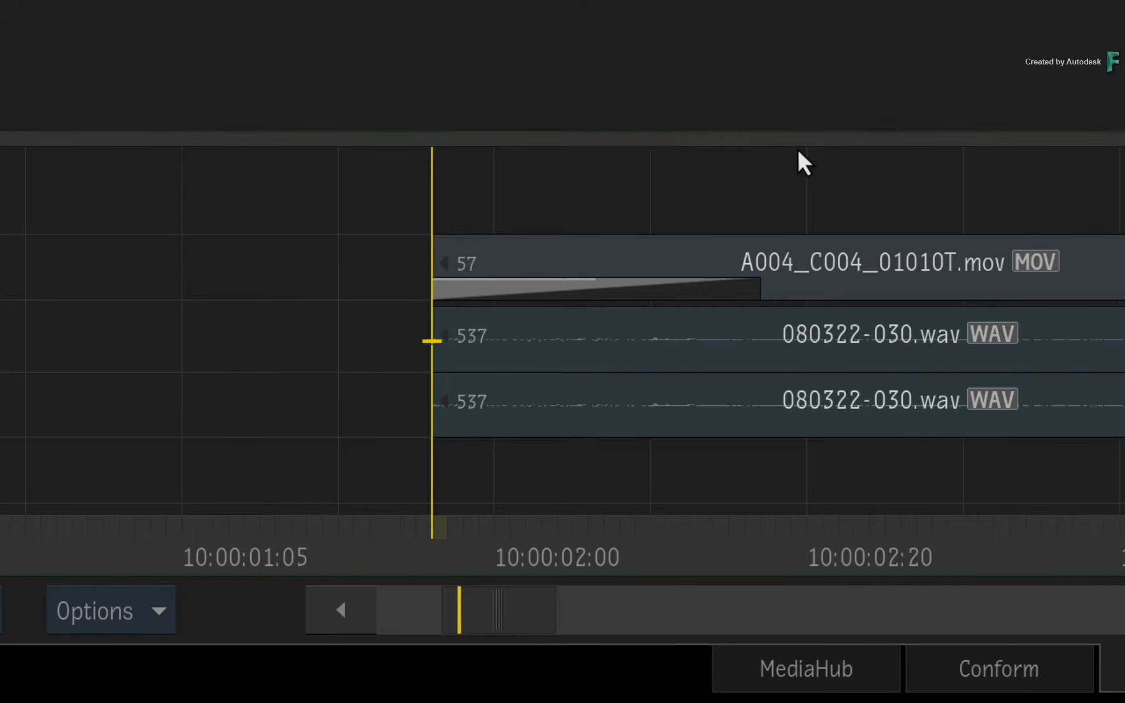
{"action": "key", "text": "ctrl+d"}
{"action": "key", "text": "Down"}
{"action": "key", "text": "ctrl+d"}
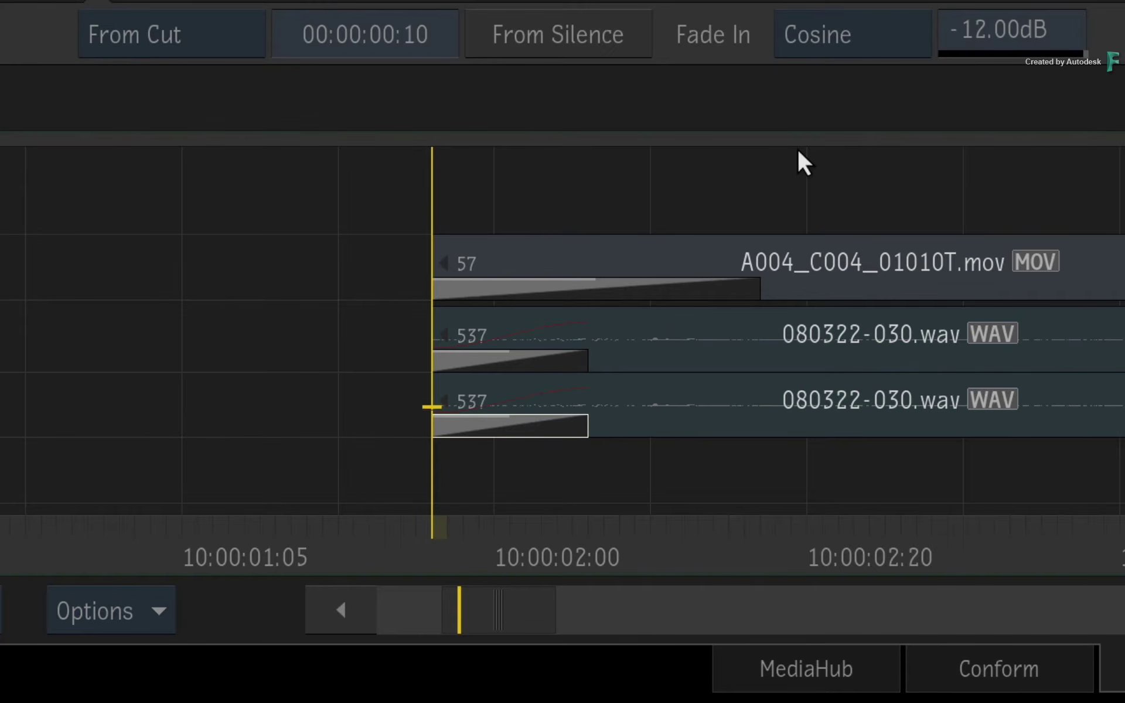
{"action": "key", "text": "Up"}
{"action": "key", "text": "Up"}
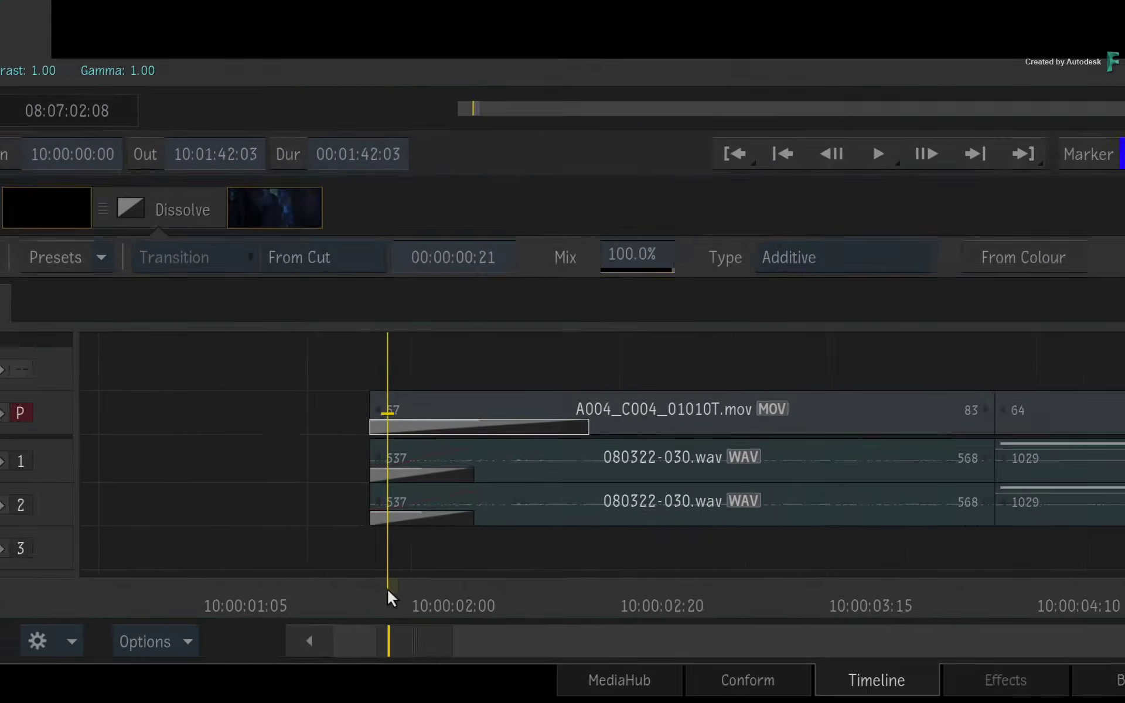
{"action": "key", "text": "space"}
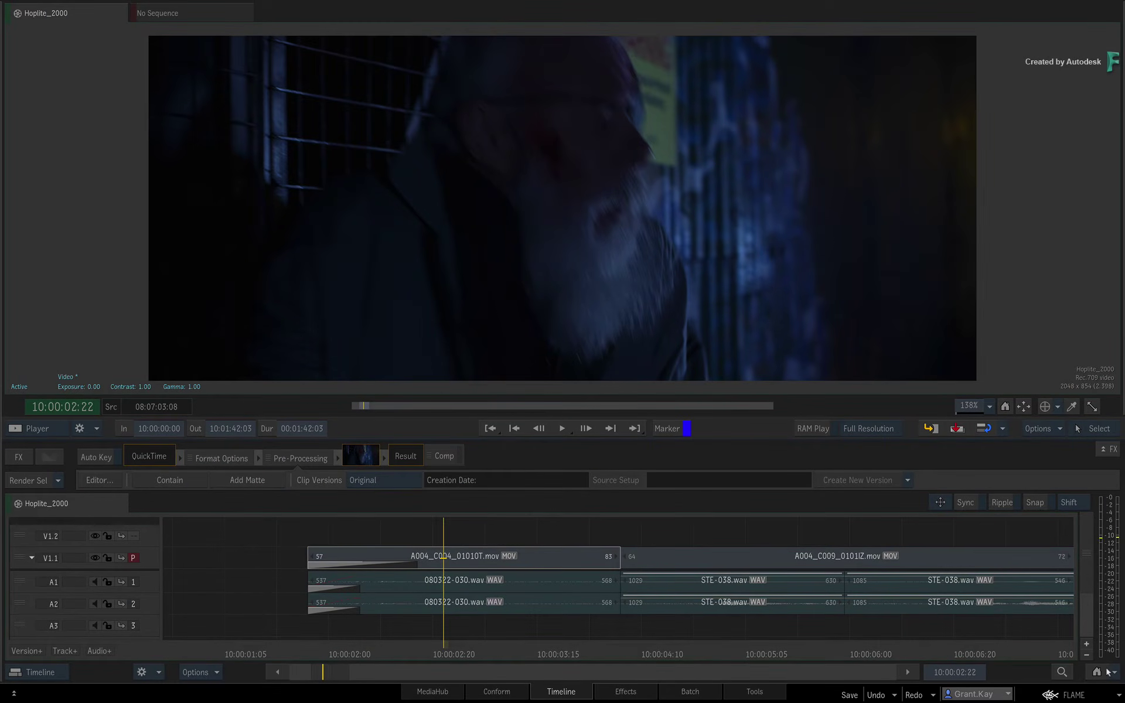
Add a dissolve on V1.1 at the cut between A009_C027_0101ZI.mov and A001_C019_0101RF.mov
{"action": "left_click", "coordinate": [1062, 672]}
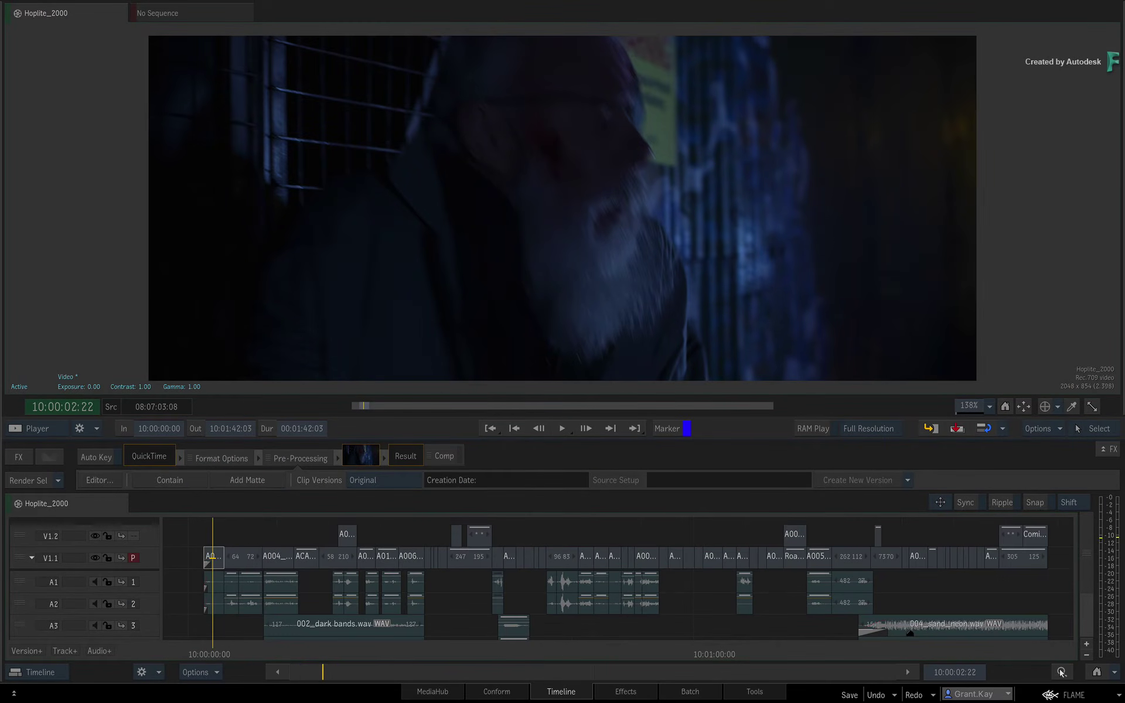
{"action": "left_click_drag", "start_coordinate": [555, 648], "coordinate": [592, 646]}
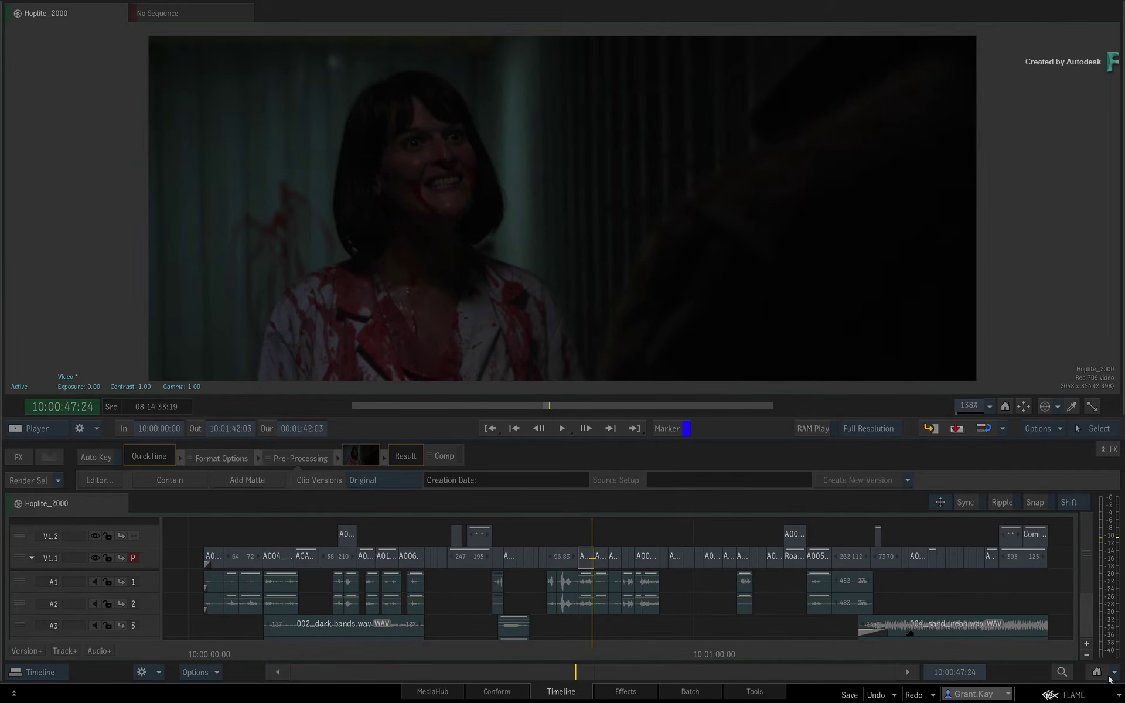
{"action": "left_click_drag", "start_coordinate": [576, 673], "coordinate": [542, 294]}
{"action": "key", "text": "Down"}
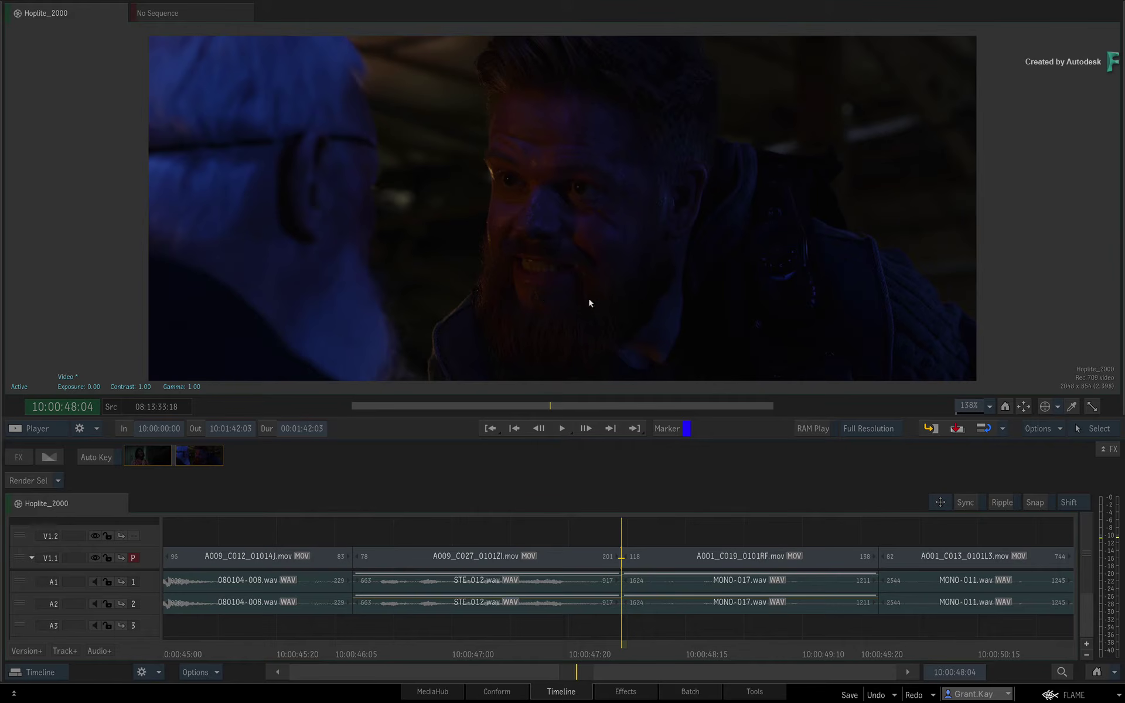
{"action": "mouse_move", "coordinate": [572, 665]}
{"action": "left_mouse_down"}
{"action": "mouse_move", "coordinate": [577, 634]}
{"action": "mouse_move", "coordinate": [573, 671]}
{"action": "mouse_move", "coordinate": [586, 672]}
{"action": "left_mouse_up"}
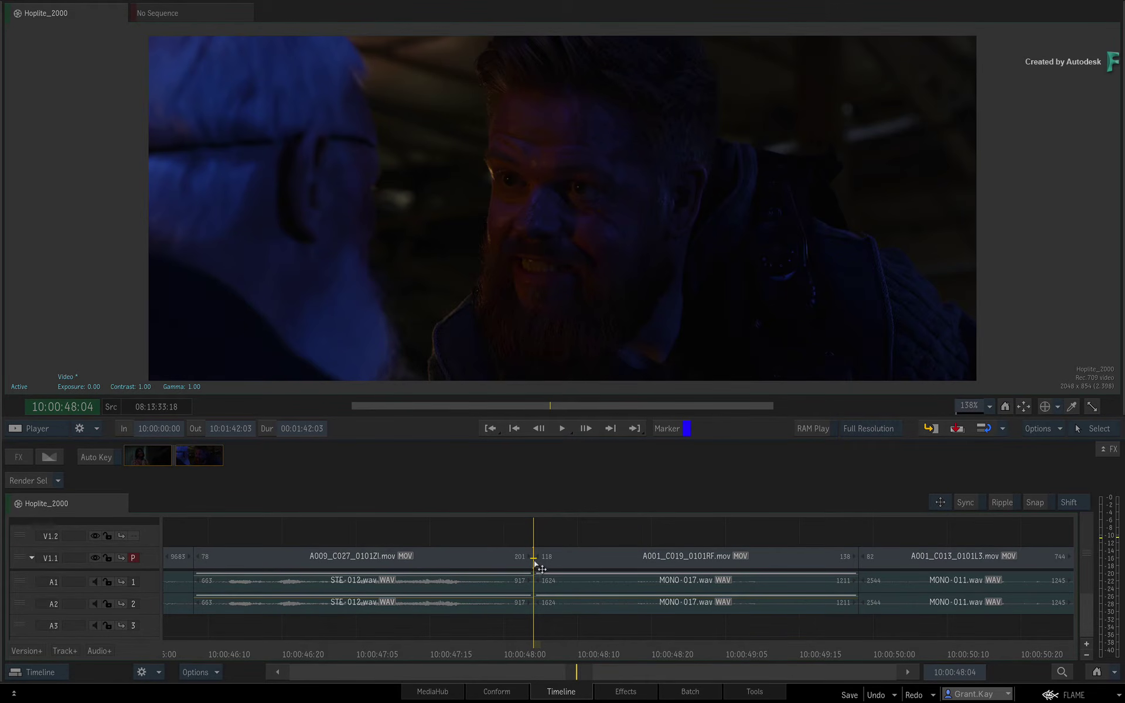
{"action": "right_click", "coordinate": [538, 566]}
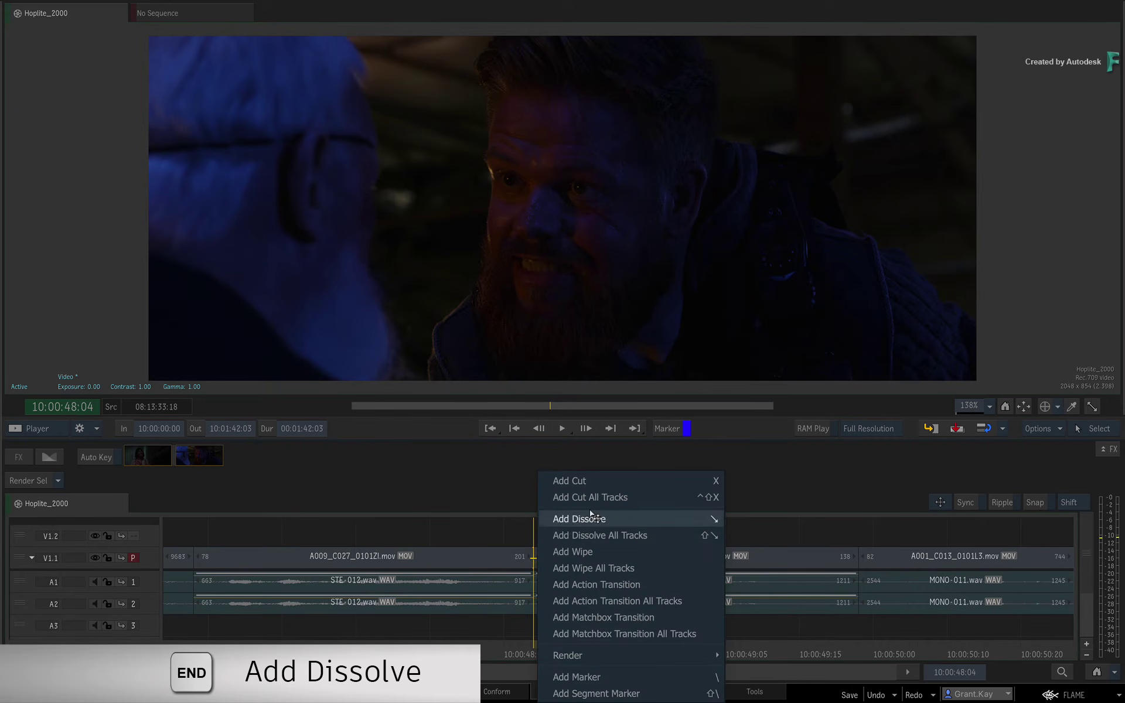
{"action": "left_click", "coordinate": [591, 515]}
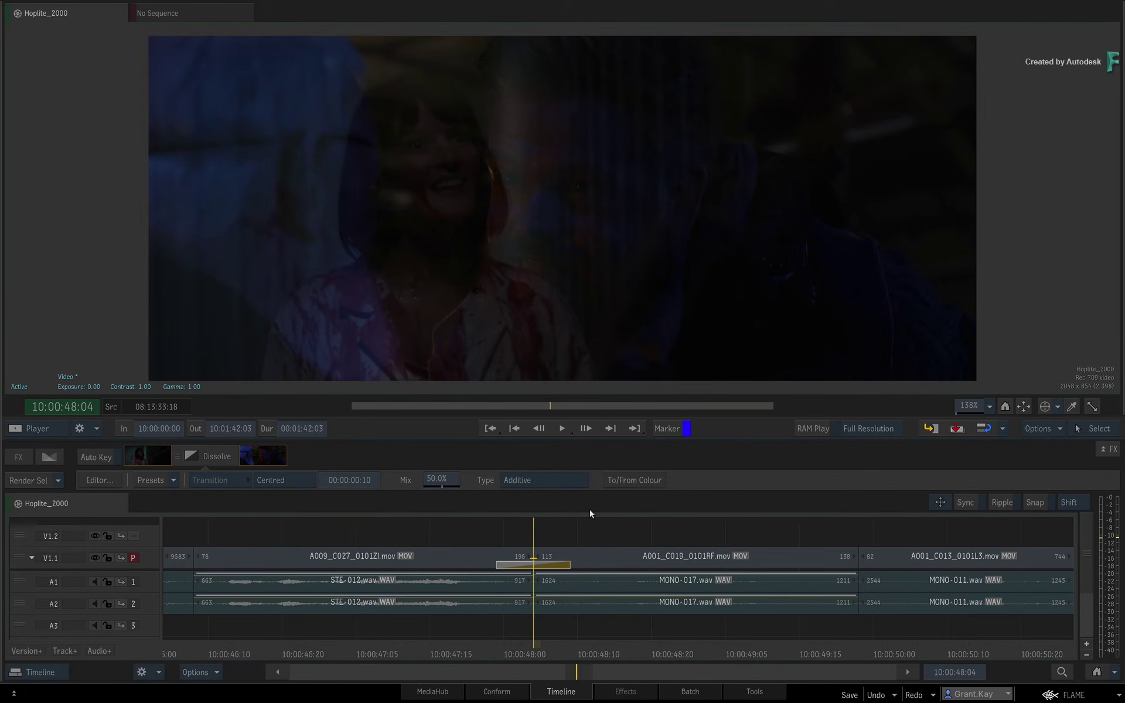
Set the dissolve's duration to 00:00:00:06 and convert it to a To/From Colour transition through black
{"action": "left_click_drag", "start_coordinate": [358, 485], "coordinate": [352, 489]}
{"action": "left_click", "coordinate": [642, 481]}
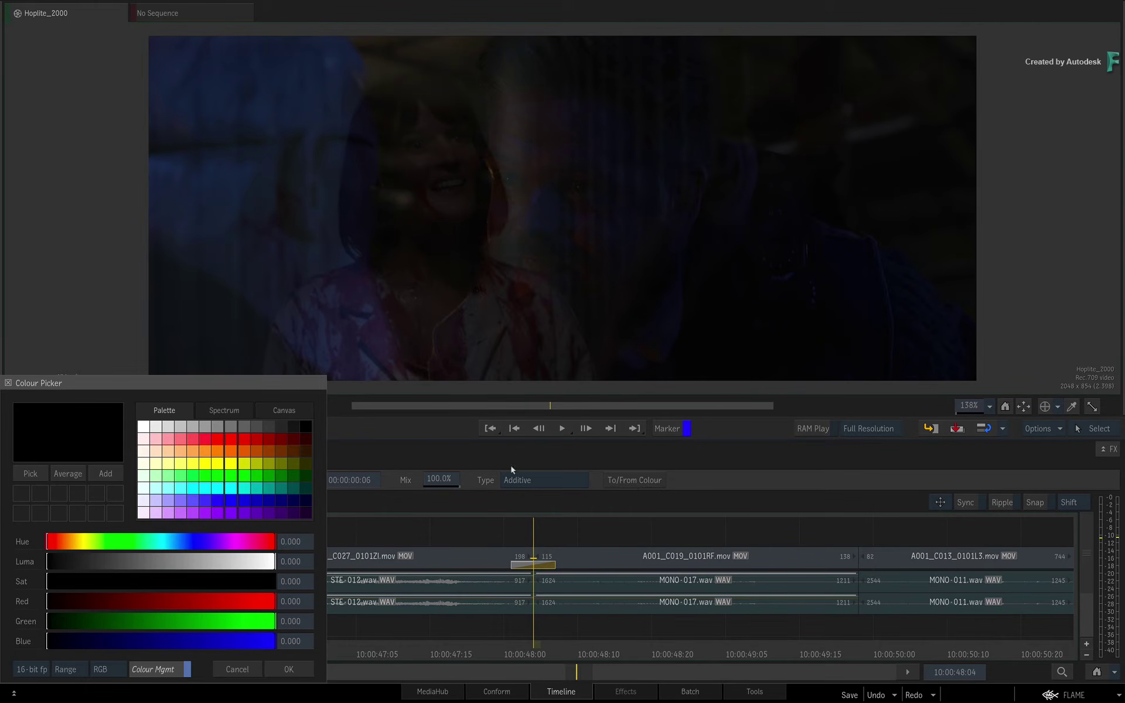
{"action": "left_click", "coordinate": [289, 670]}
Park on the cut, replace the transition's colour with white and scrub through the flash
{"action": "mouse_move", "coordinate": [533, 656]}
{"action": "left_mouse_down"}
{"action": "mouse_move", "coordinate": [490, 651]}
{"action": "mouse_move", "coordinate": [602, 653]}
{"action": "mouse_move", "coordinate": [473, 652]}
{"action": "mouse_move", "coordinate": [529, 648]}
{"action": "left_mouse_up"}
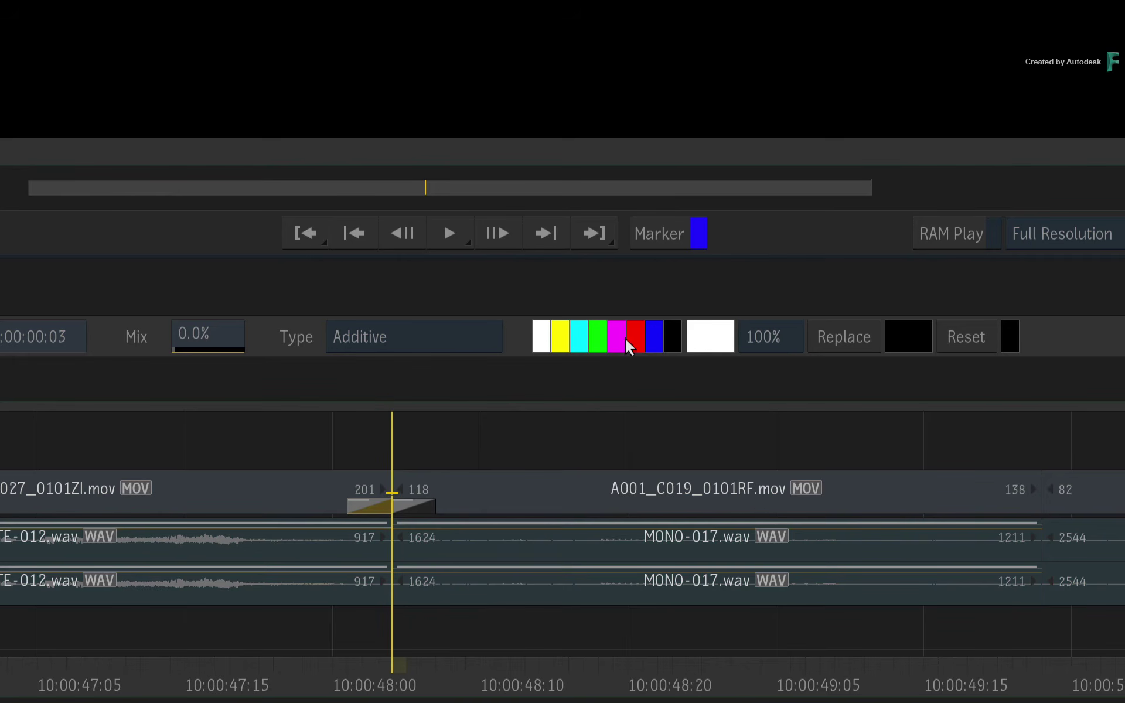
{"action": "left_click", "coordinate": [835, 333]}
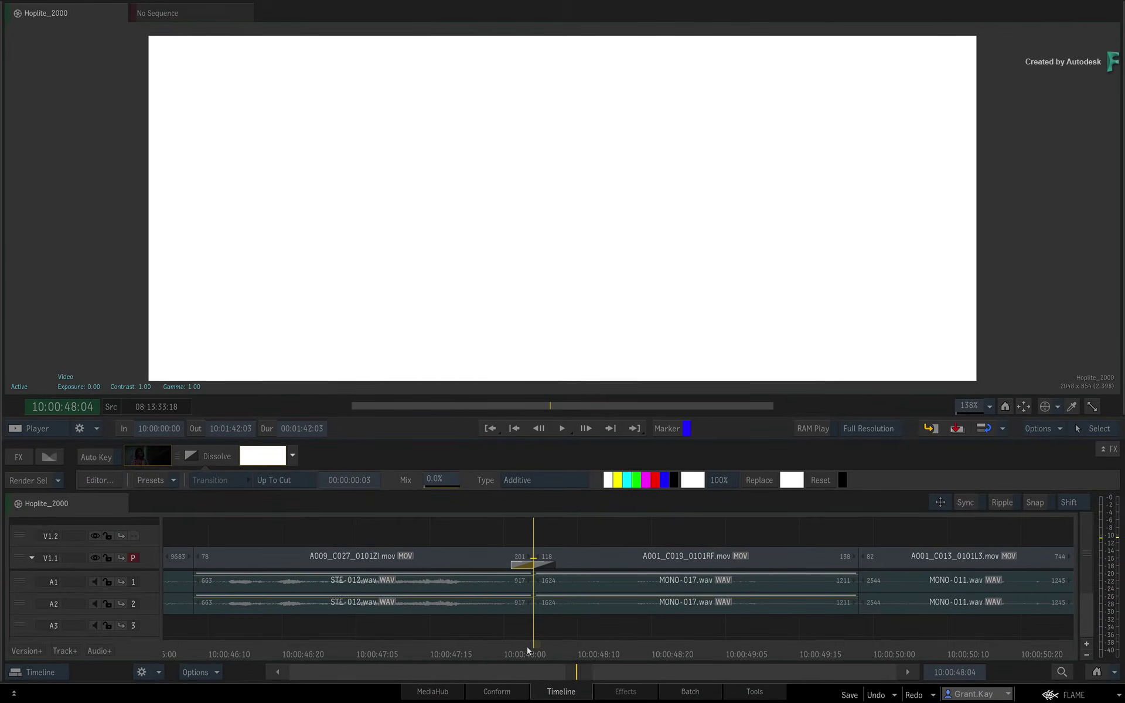
{"action": "left_click_drag", "start_coordinate": [527, 647], "coordinate": [580, 651]}
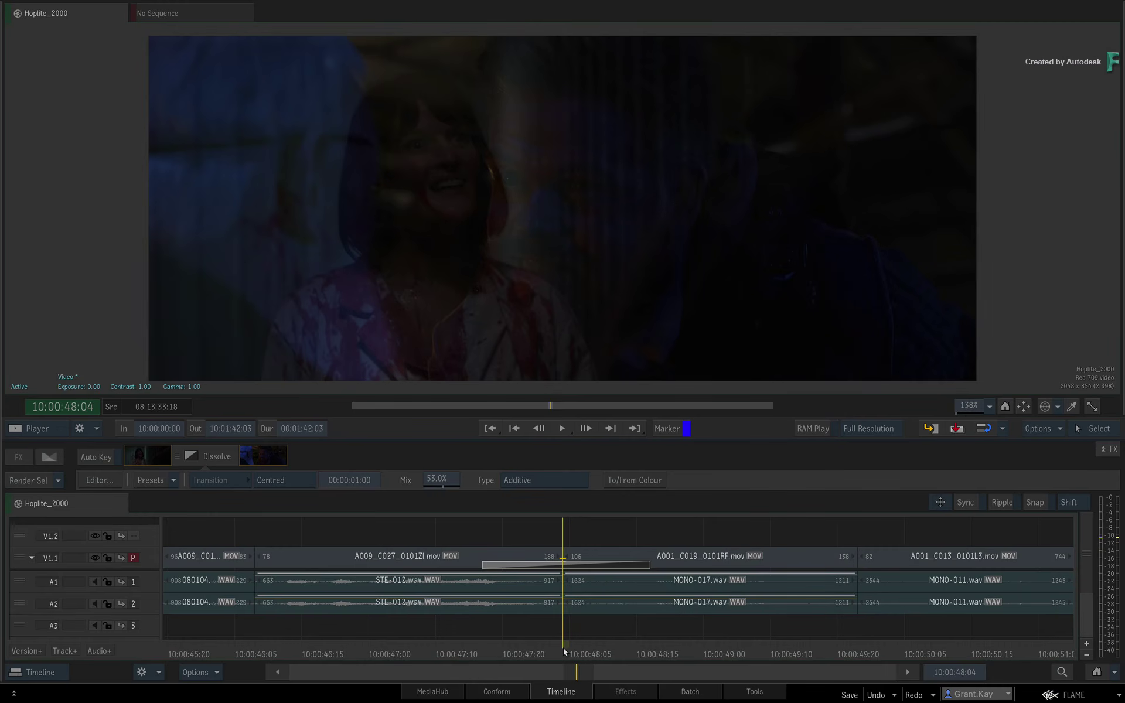
Move the positioner off the one-second V1.1 dissolve after A009_C027_0101ZI.mov, select the dissolve and delete it
{"action": "left_click_drag", "start_coordinate": [564, 648], "coordinate": [469, 624]}
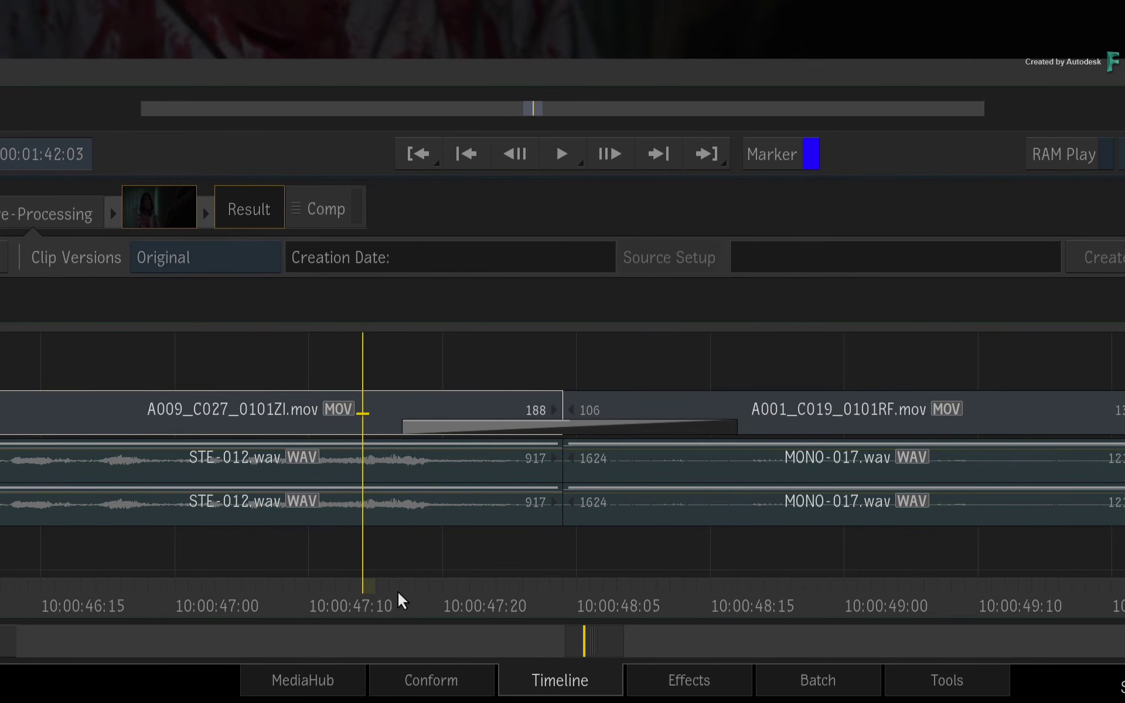
{"action": "left_click", "coordinate": [585, 426]}
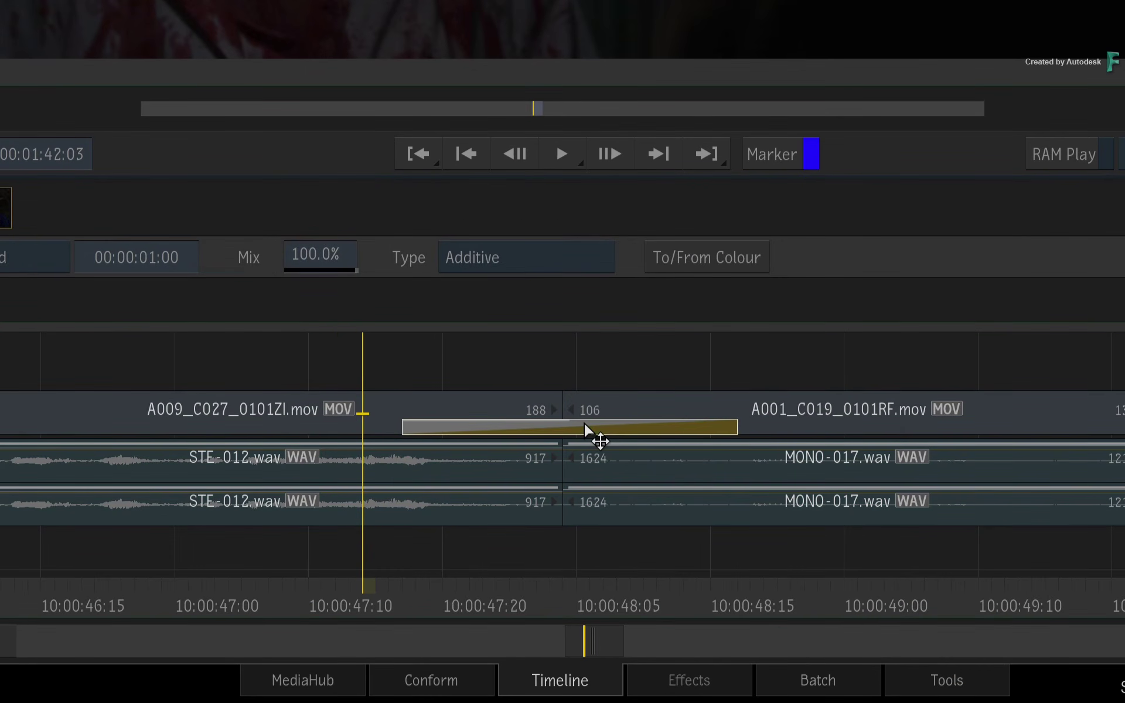
{"action": "right_click", "coordinate": [588, 433]}
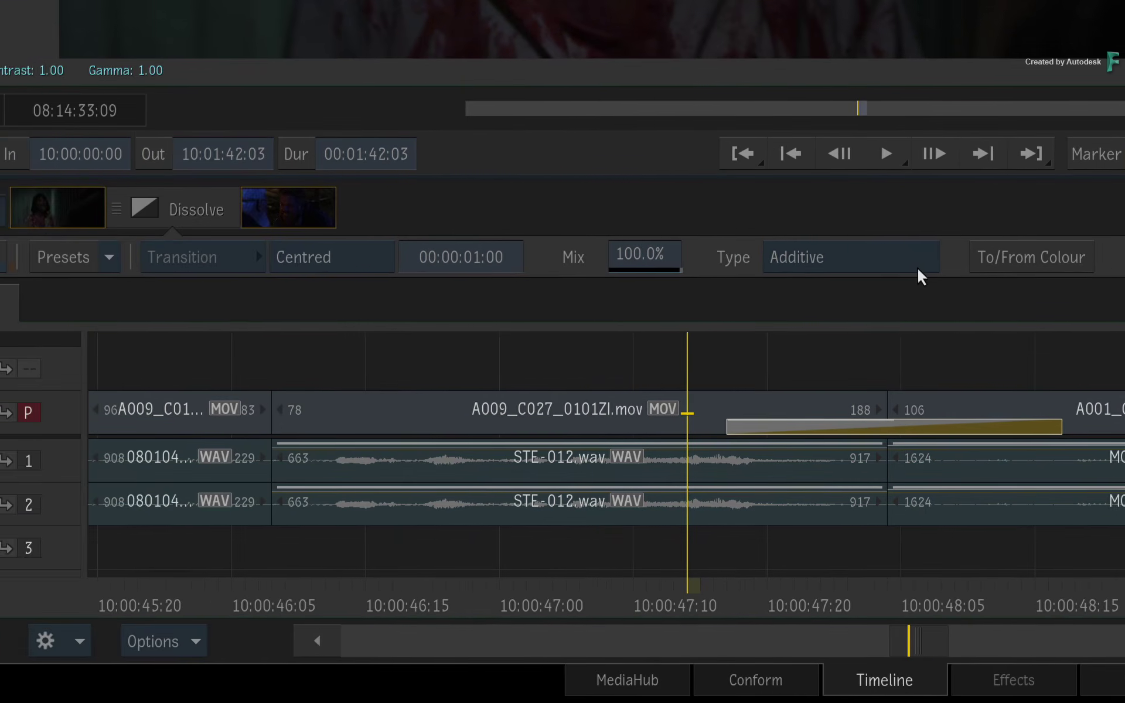
{"action": "right_click", "coordinate": [192, 208]}
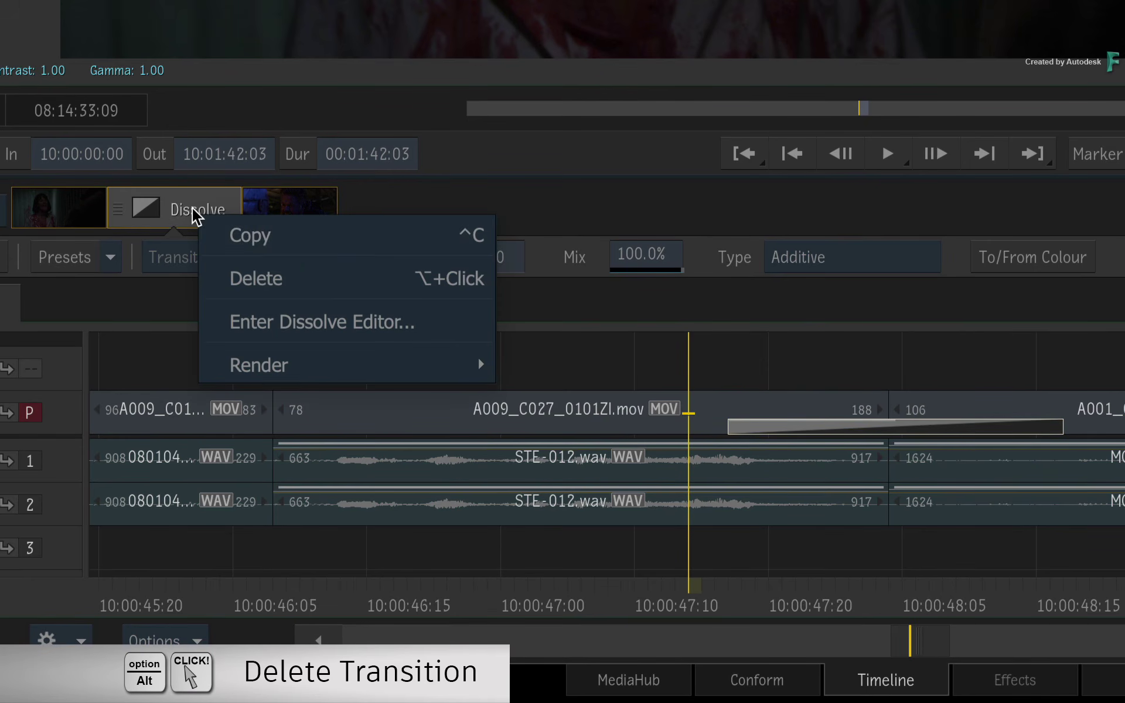
{"action": "left_click", "coordinate": [371, 278]}
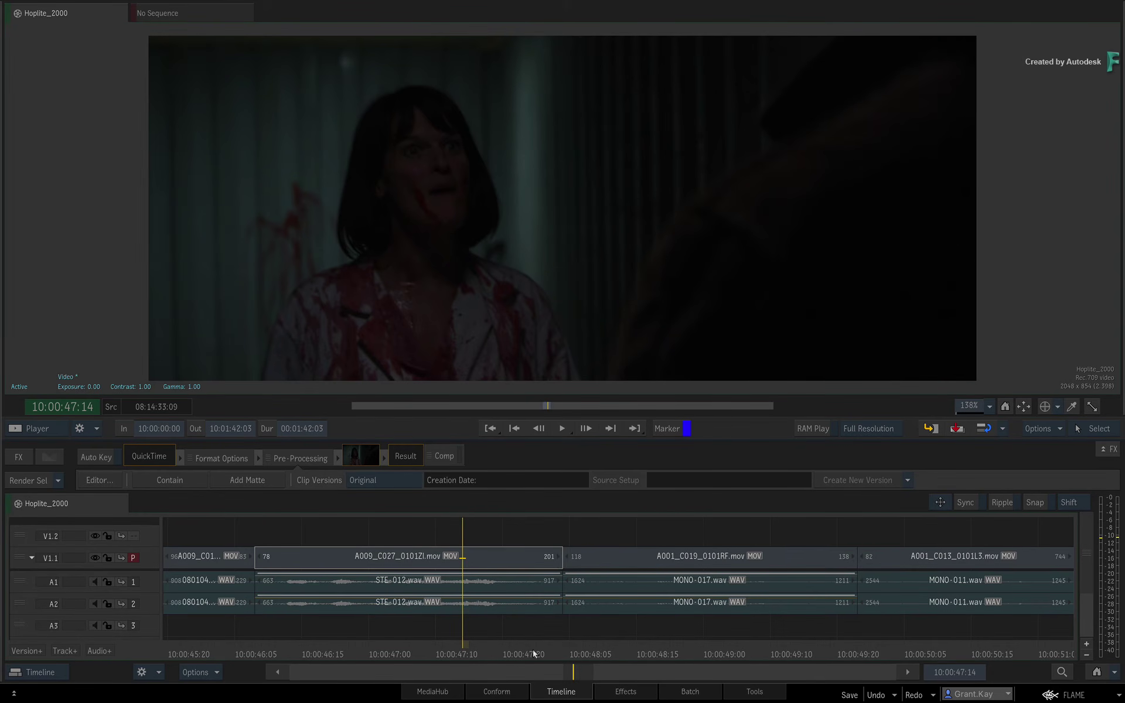
Restore the V1.1 dissolve between A009_C027_0101ZI.mov and A001_C019_0101RF.mov, select it and delete it again
{"action": "mouse_move", "coordinate": [496, 649]}
{"action": "left_mouse_down"}
{"action": "mouse_move", "coordinate": [598, 644]}
{"action": "mouse_move", "coordinate": [501, 641]}
{"action": "left_mouse_up"}
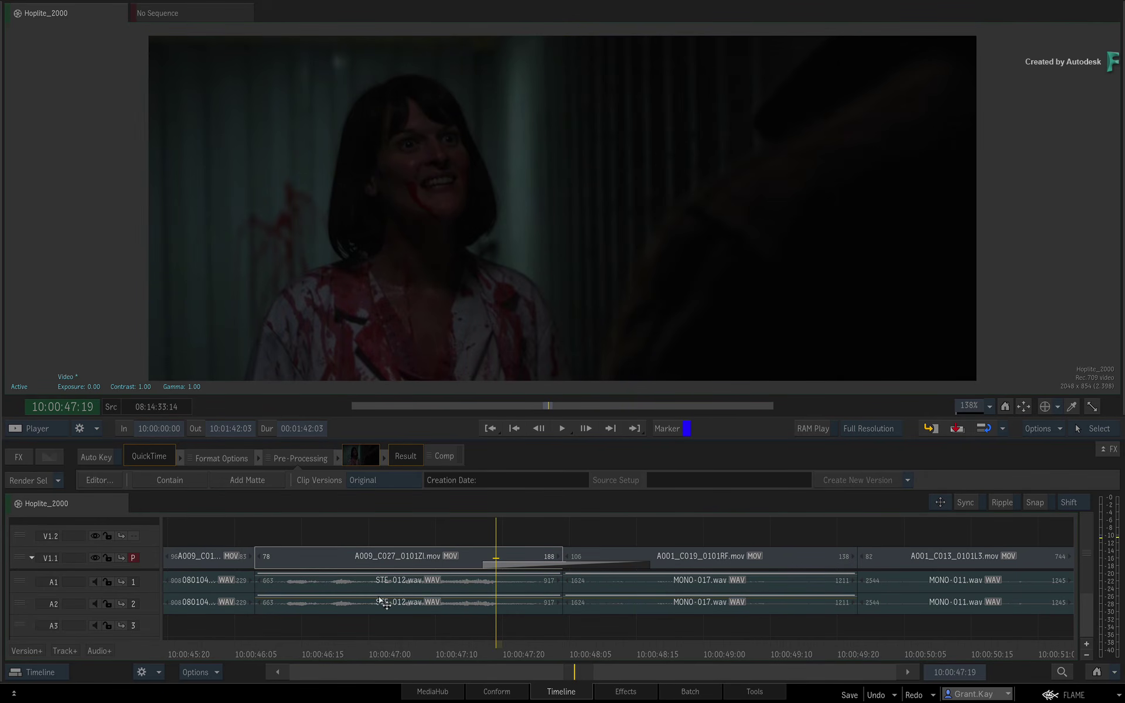
{"action": "left_click", "coordinate": [527, 566]}
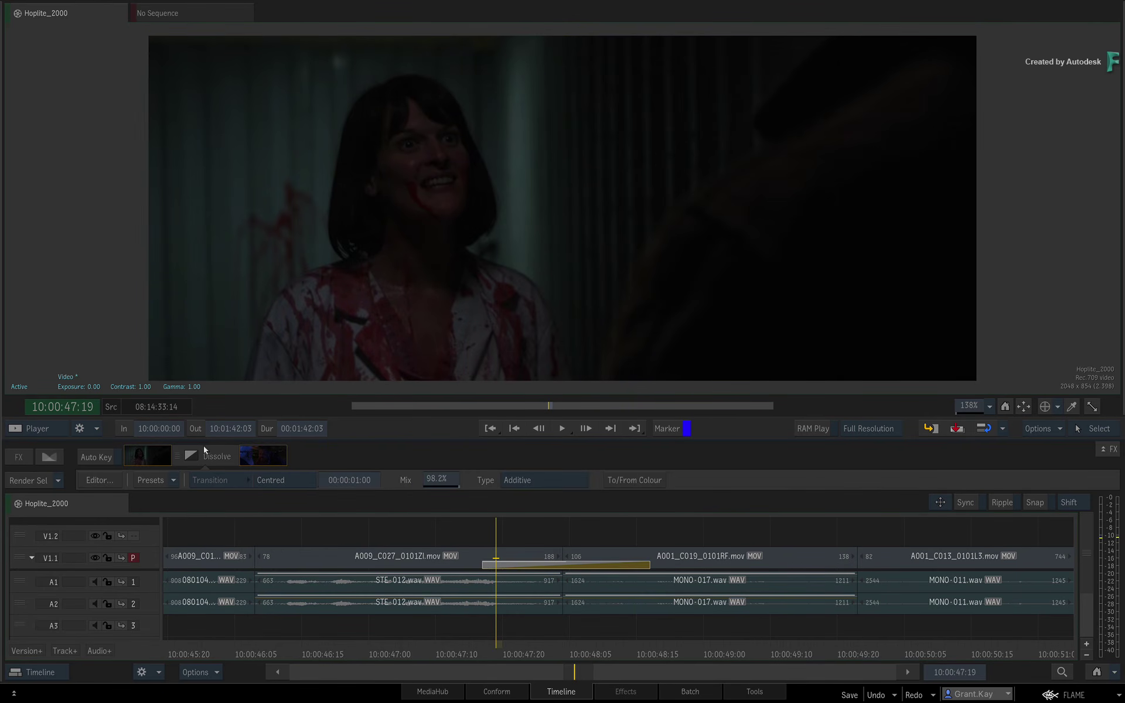
{"action": "key", "text": "Delete"}
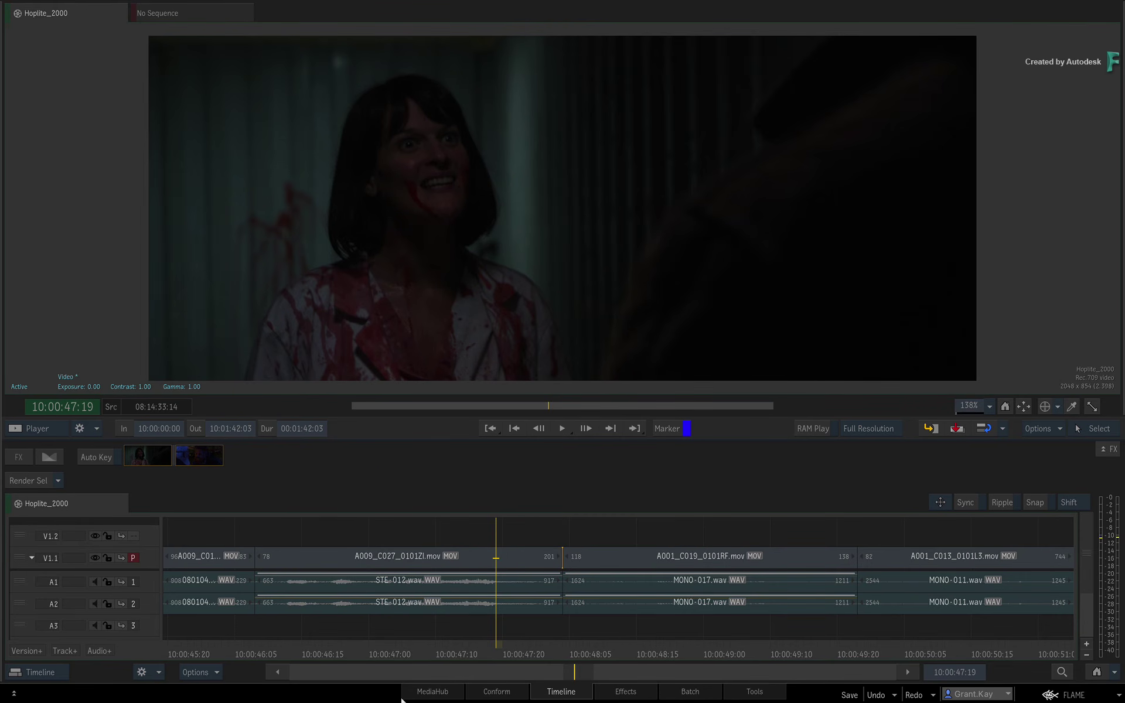
{"action": "left_click_drag", "start_coordinate": [520, 658], "coordinate": [430, 624]}
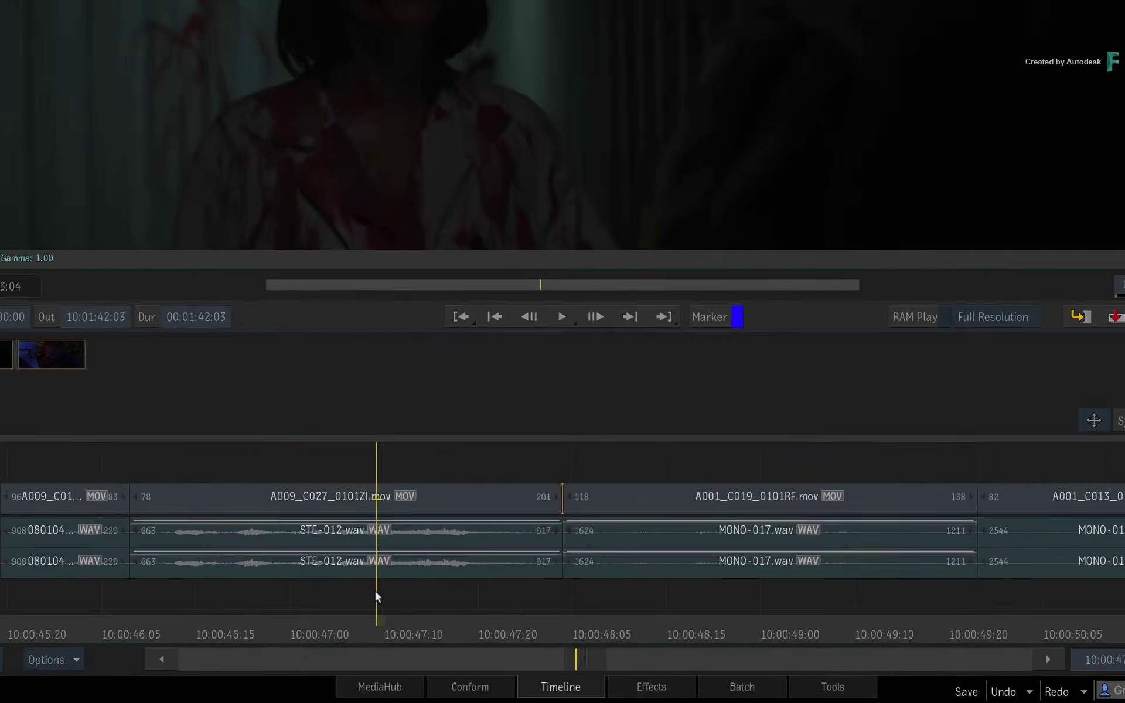
Undo the dissolve's deletion and park the positioner on the cut between A009_C027_0101ZI.mov and A001_C019_0101RF.mov
{"action": "key", "text": "ctrl+z"}
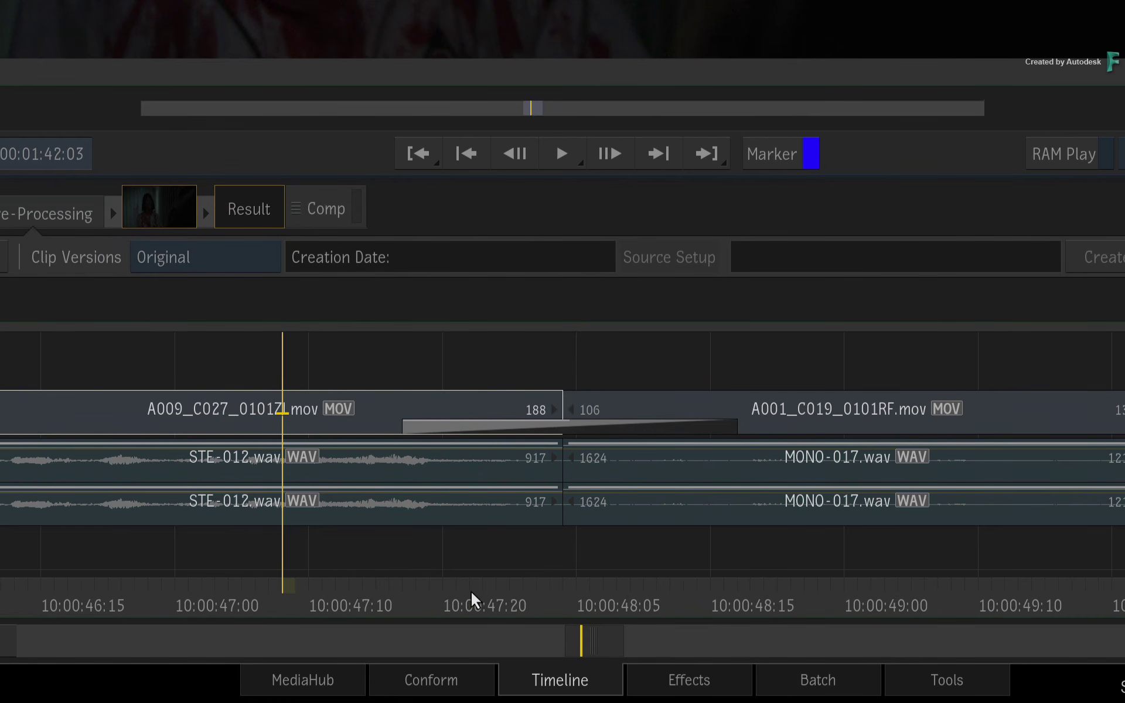
{"action": "left_click_drag", "start_coordinate": [472, 592], "coordinate": [446, 559]}
{"action": "key", "text": "Down"}
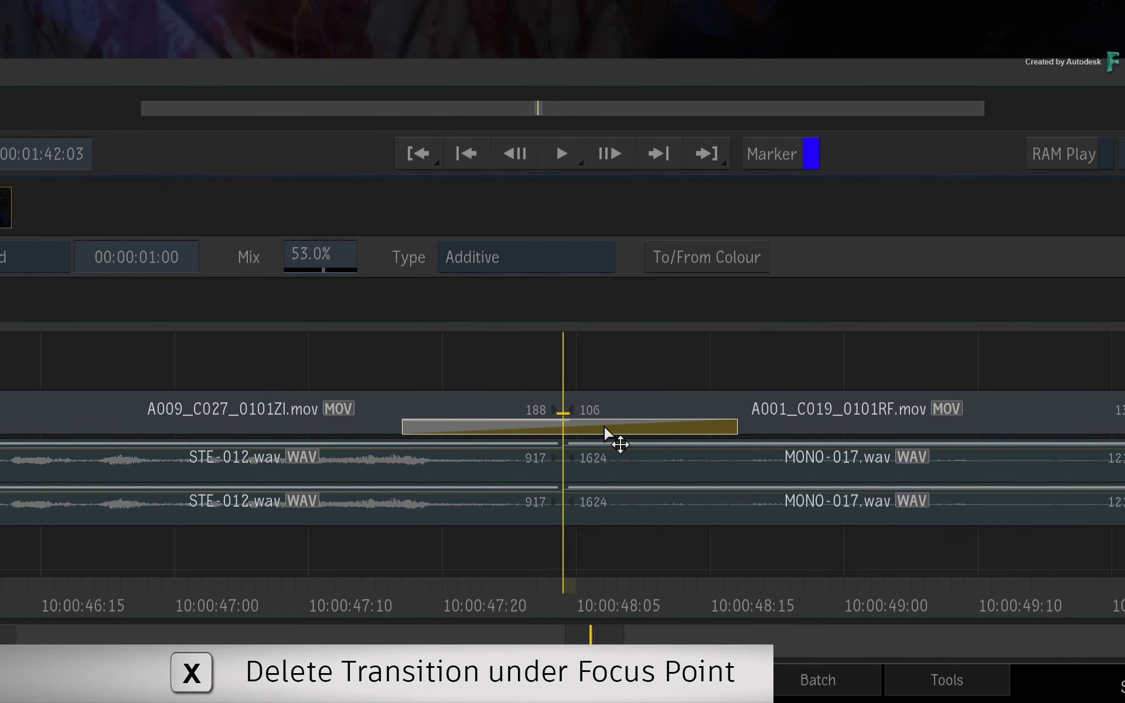
Delete the V1.1 transition under the focus point and scrub across the cut to check it
{"action": "key", "text": "x"}
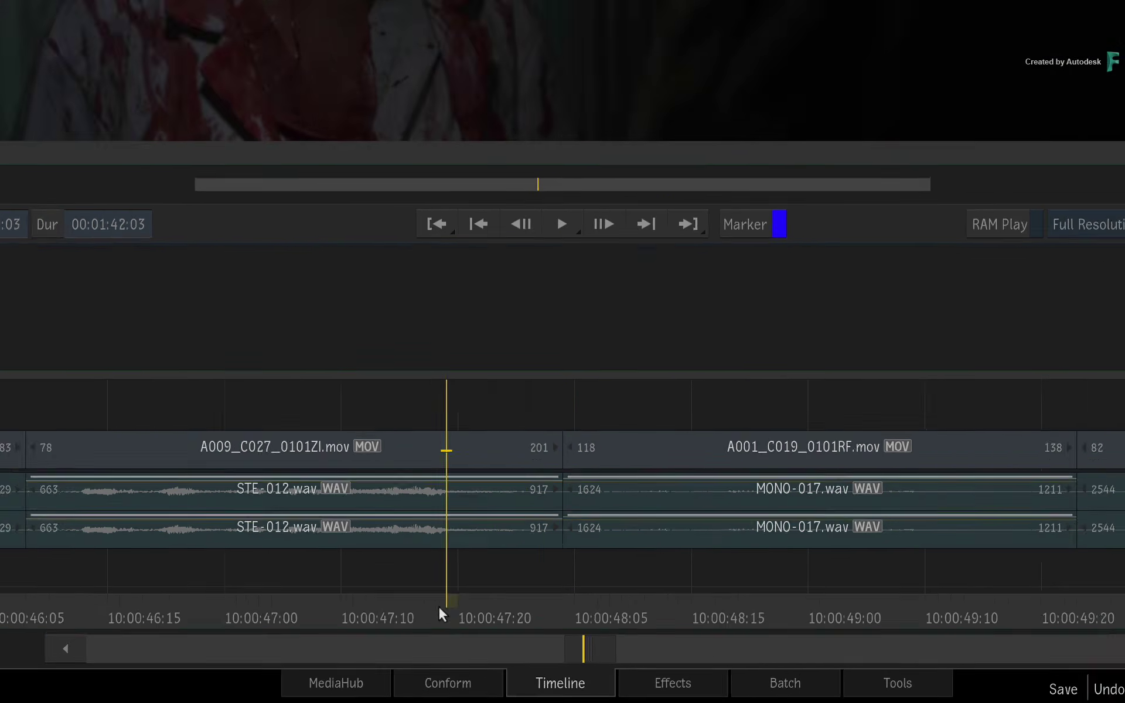
{"action": "left_click_drag", "start_coordinate": [439, 607], "coordinate": [627, 572]}
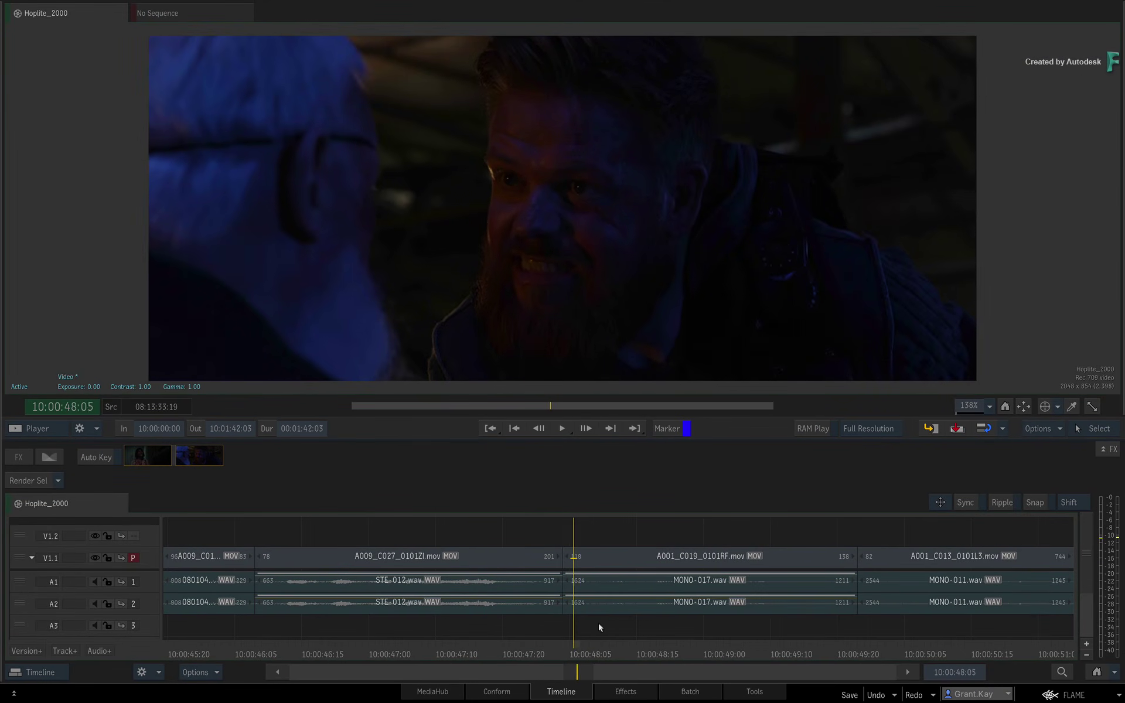
{"action": "left_click_drag", "start_coordinate": [601, 627], "coordinate": [504, 610]}
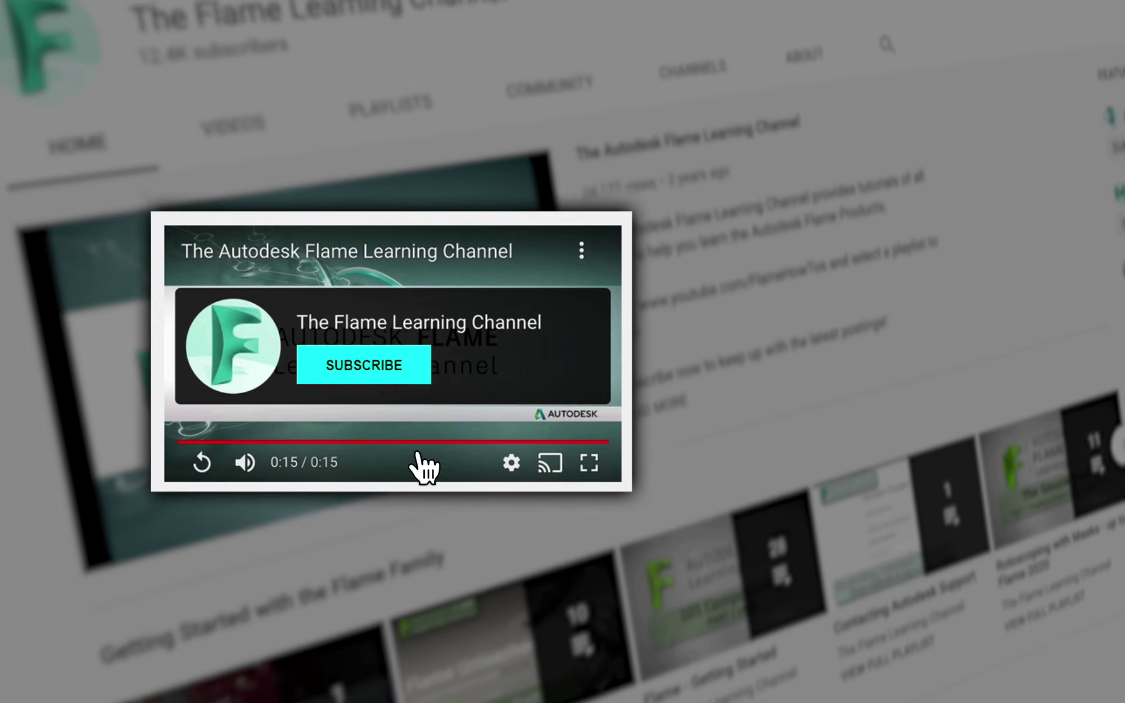